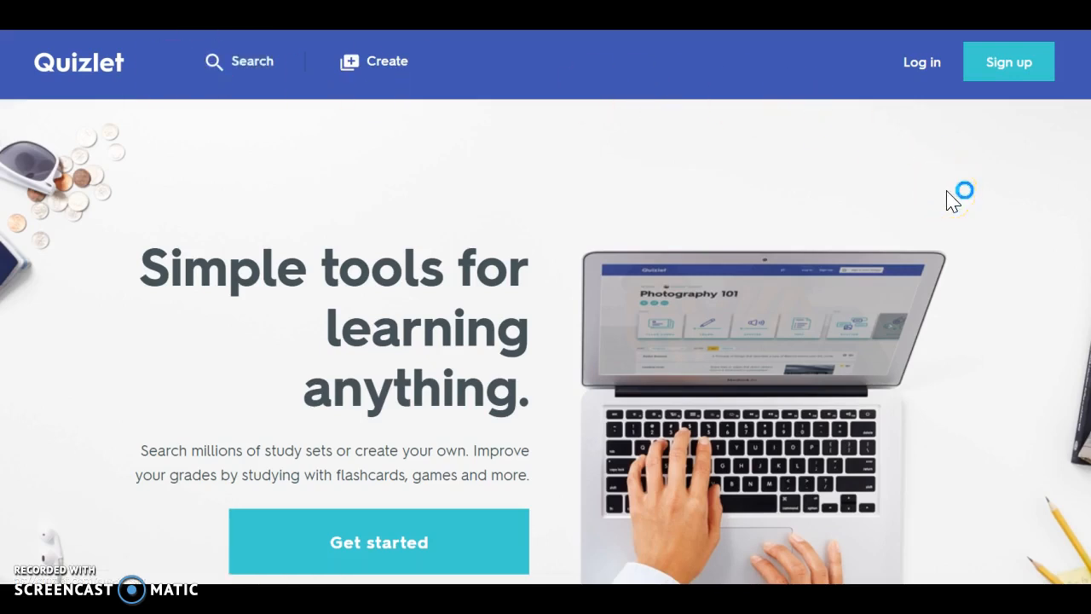
# - Open the sign-up form, look over its fields, and close it
pyautogui.click(1007, 68)
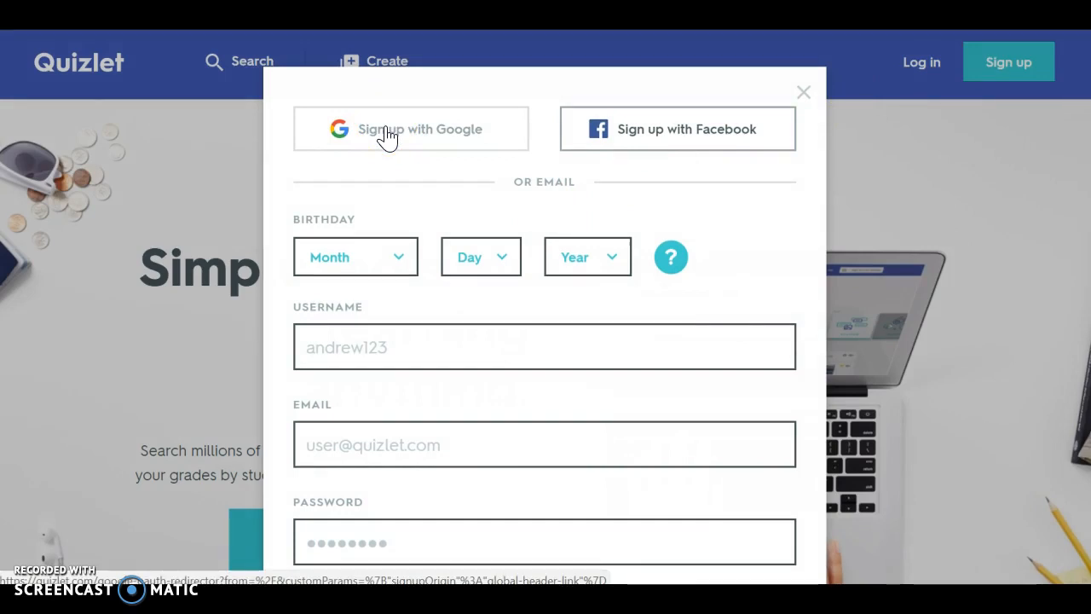
pyautogui.scroll(-1, 645, 268)
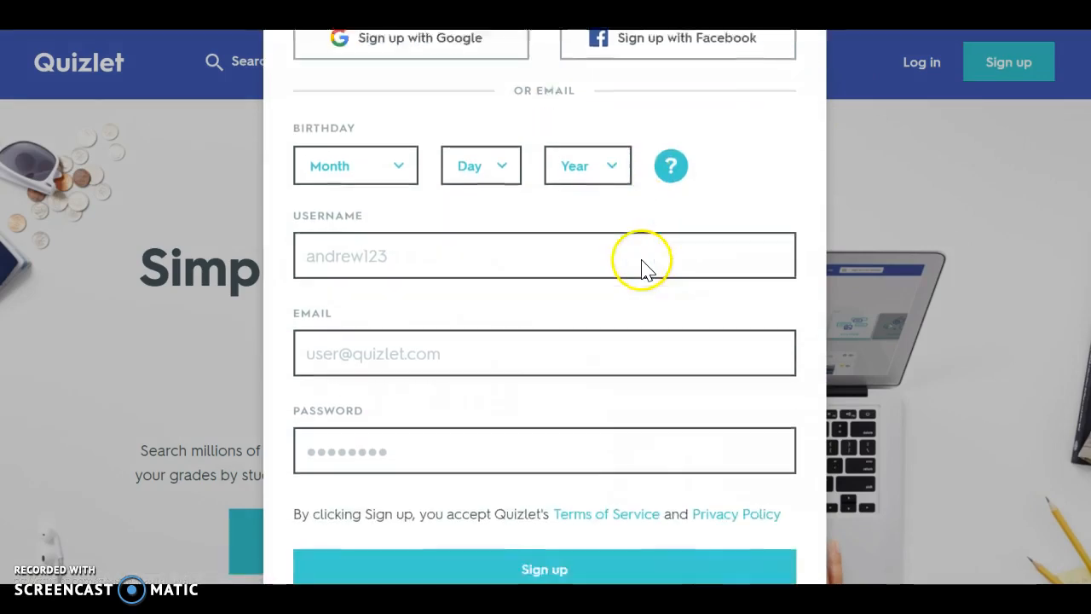
pyautogui.scroll(-1, 645, 268)
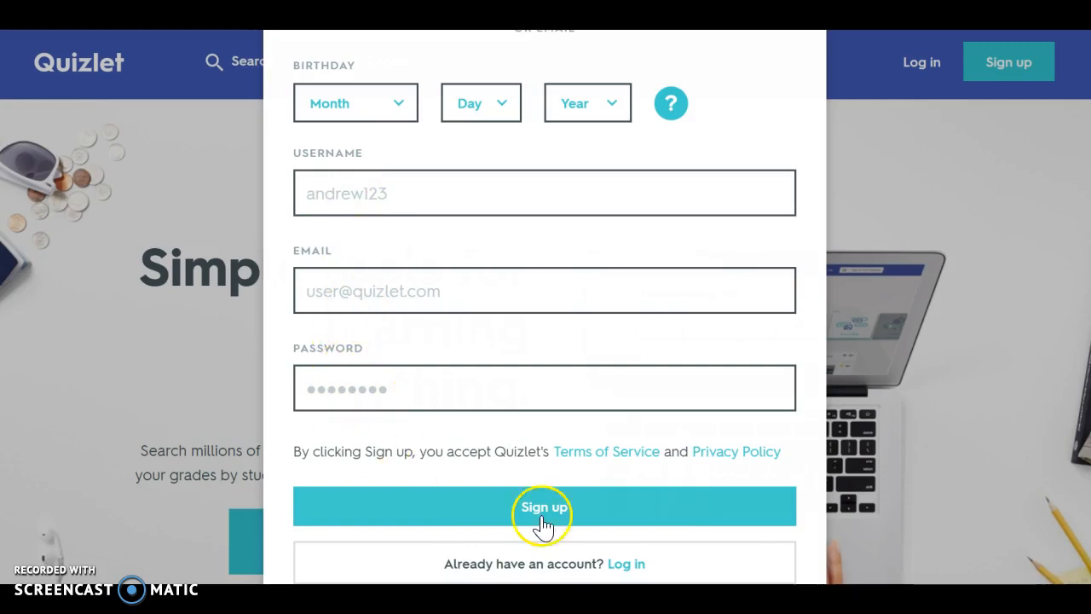
pyautogui.scroll(3, 786, 195)
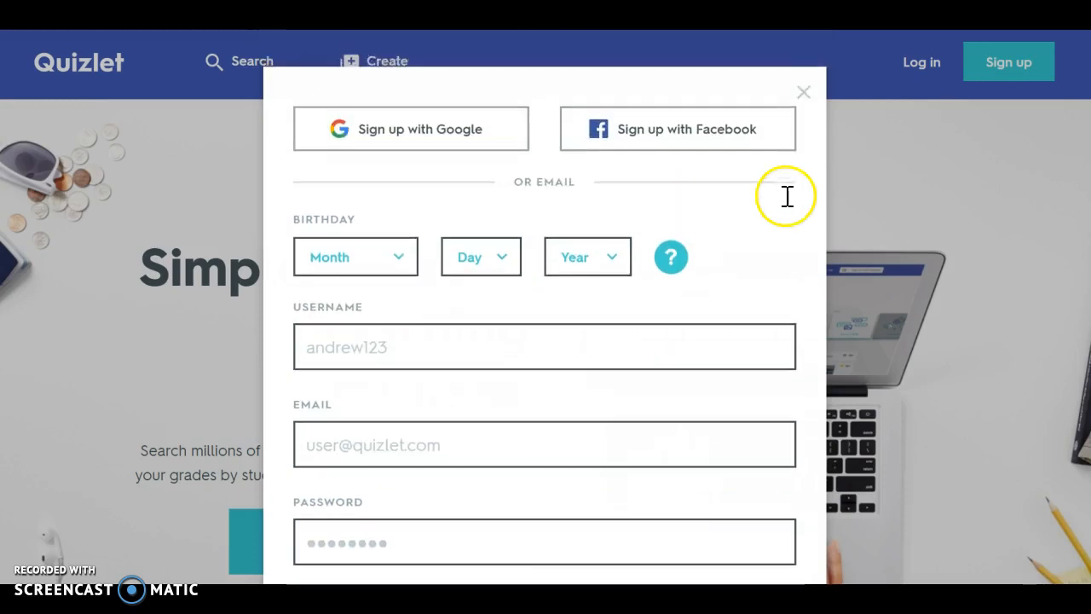
pyautogui.click(803, 94)
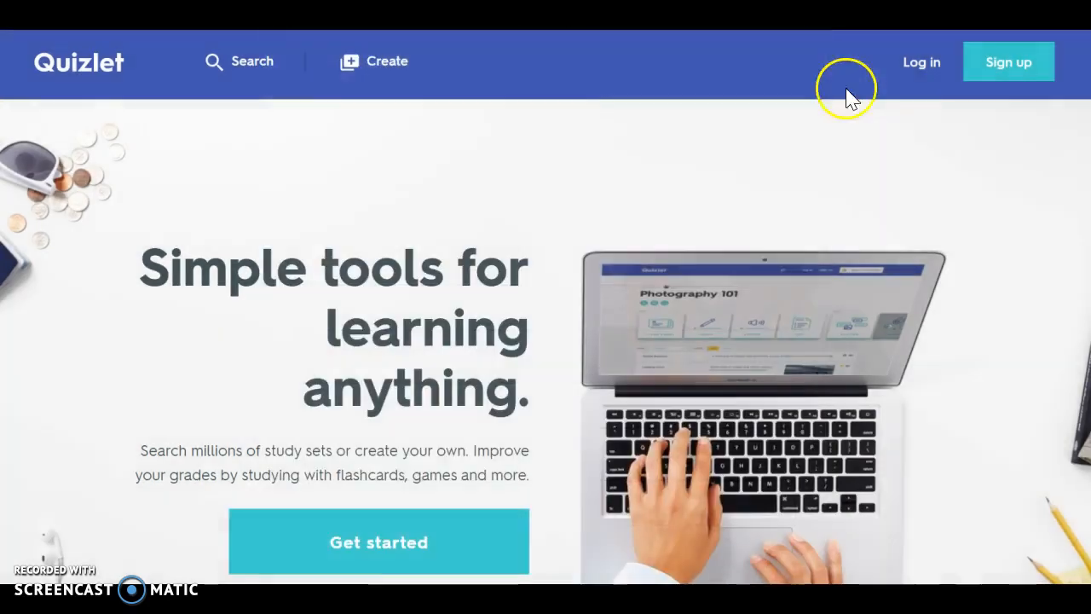
# - Log in with Google, choosing the school account and entering the account password
pyautogui.click(923, 62)
pyautogui.click(539, 245)
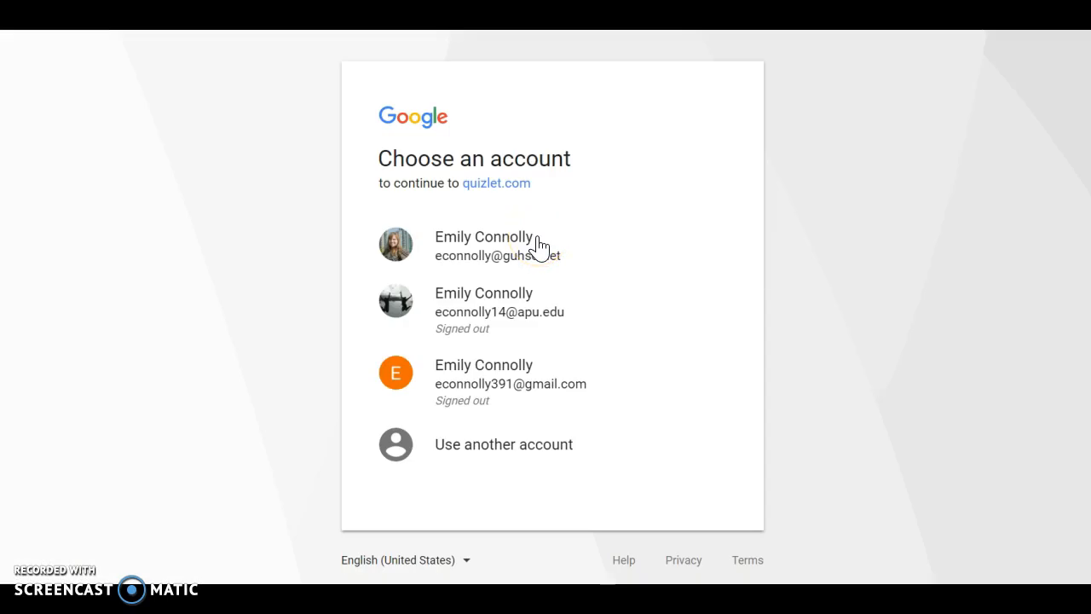
pyautogui.click(488, 241)
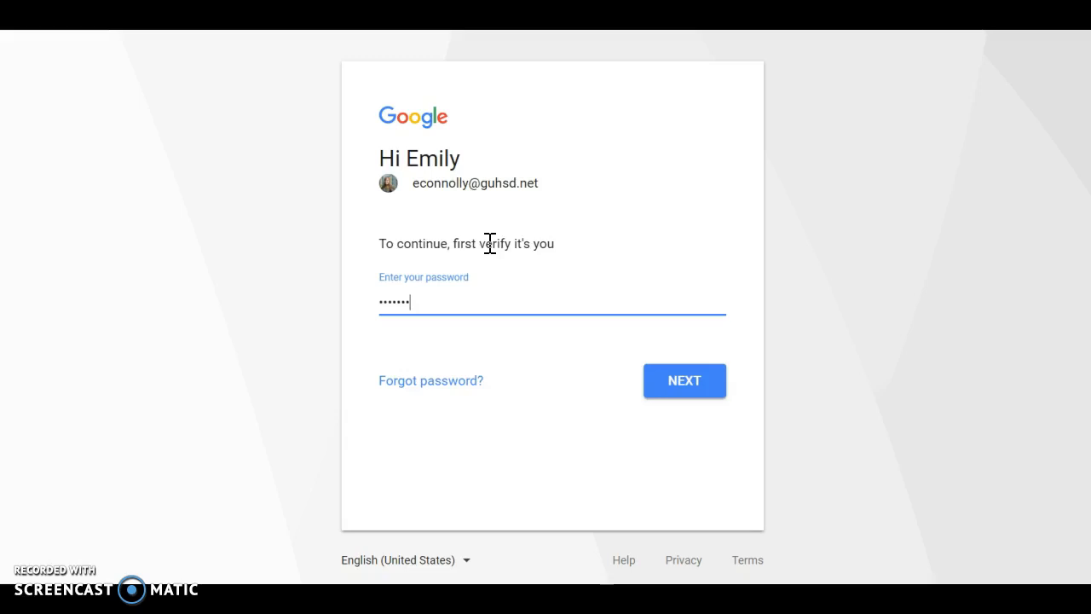
pyautogui.press('Return')
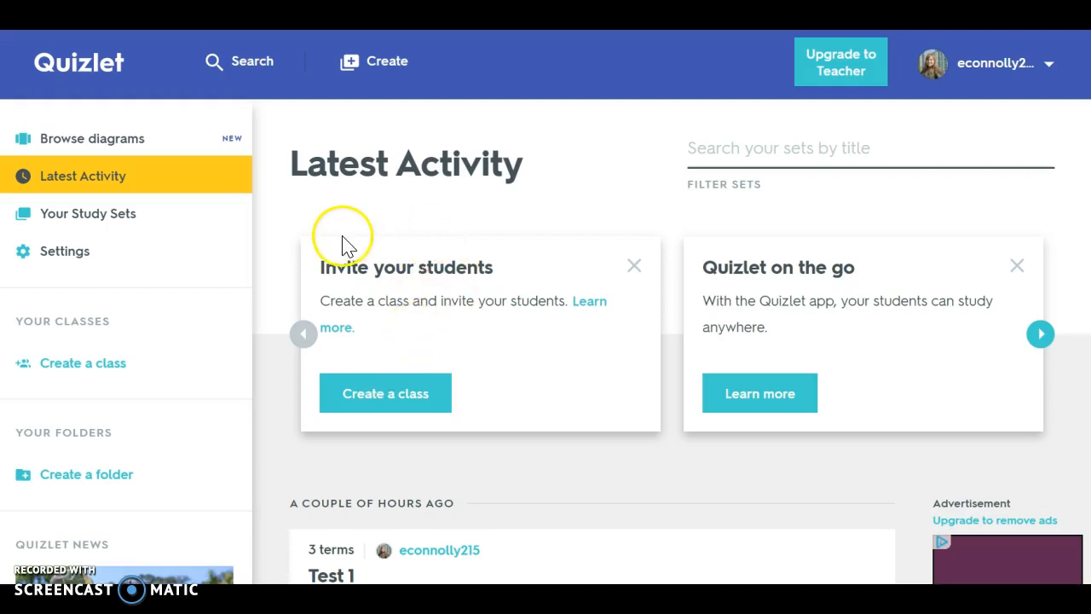
# - Start creating a new study set
pyautogui.click(166, 217)
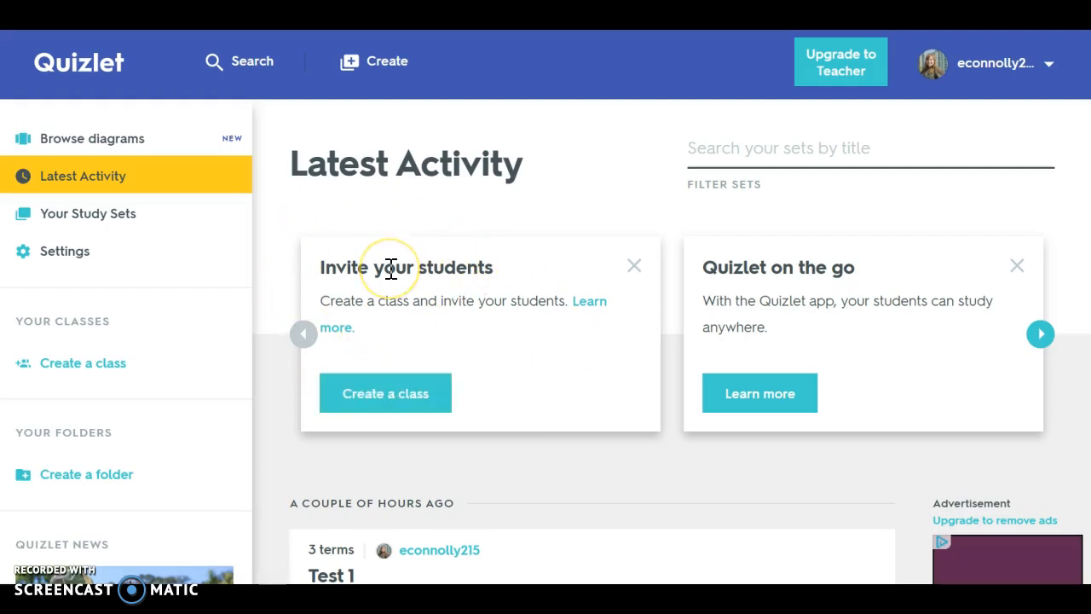
pyautogui.moveTo(390, 268); pyautogui.dragTo(378, 91)
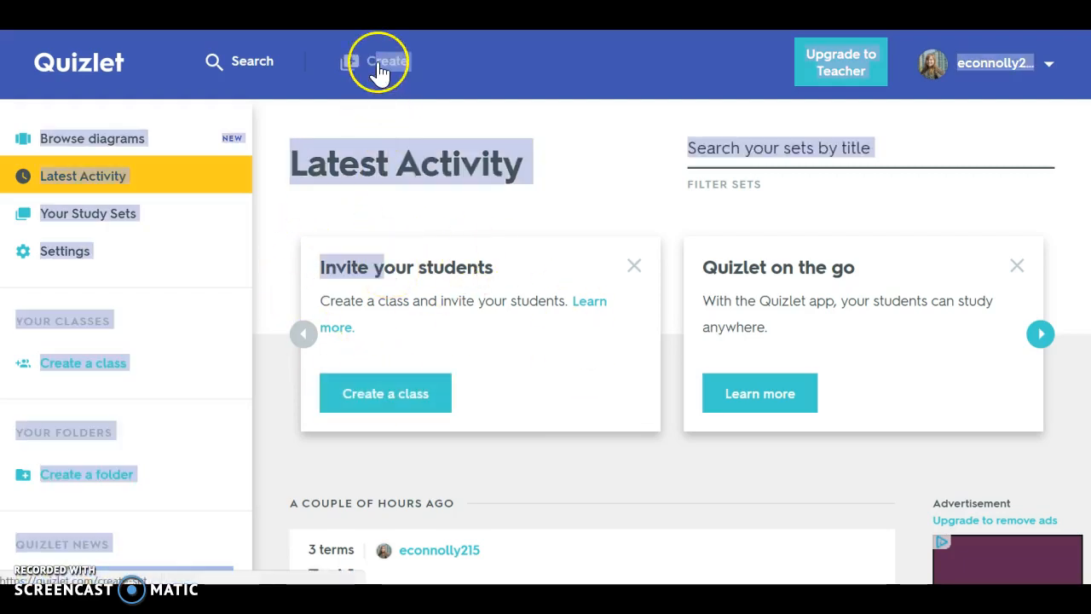
pyautogui.click(379, 68)
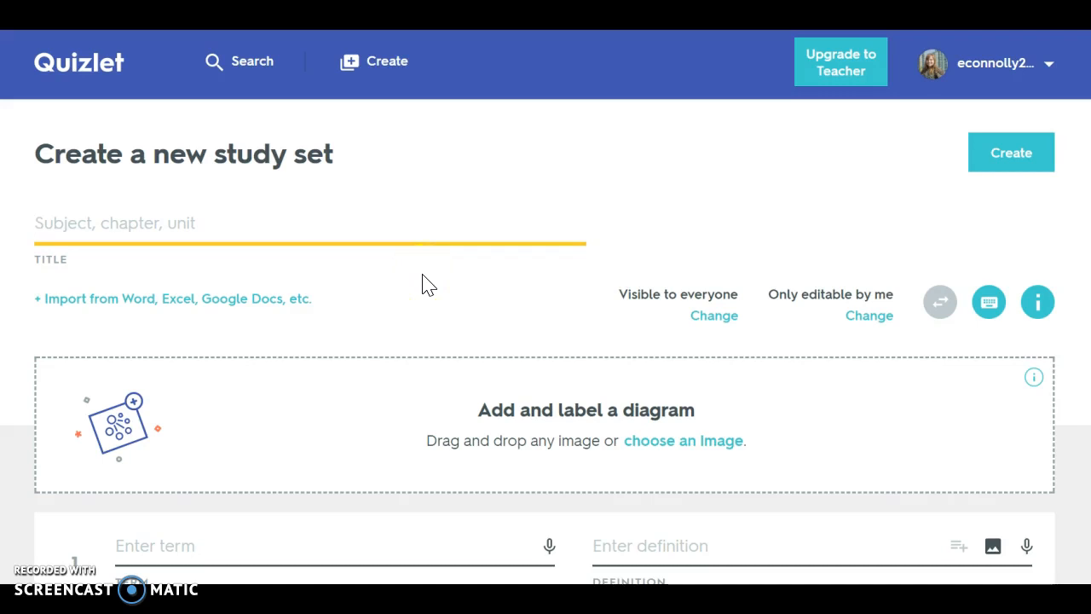
# - Title the study set "Study set 1"
pyautogui.write('Study set 1')
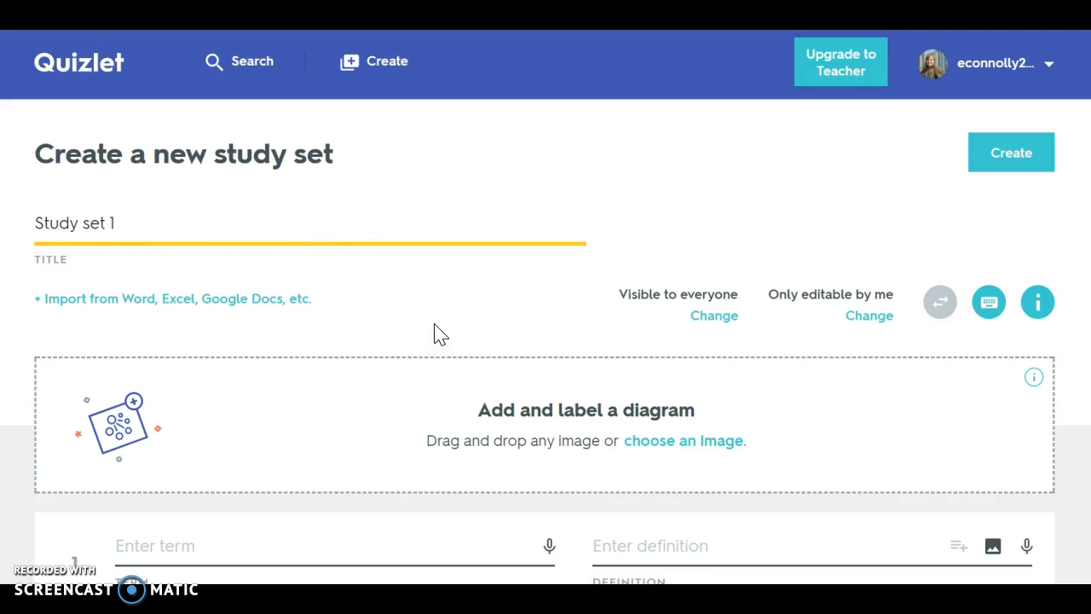
pyautogui.click(409, 270)
# - Enter "Simile" as the first card's term
pyautogui.scroll(-3, 407, 271)
pyautogui.scroll(-2, 407, 271)
pyautogui.click(251, 205)
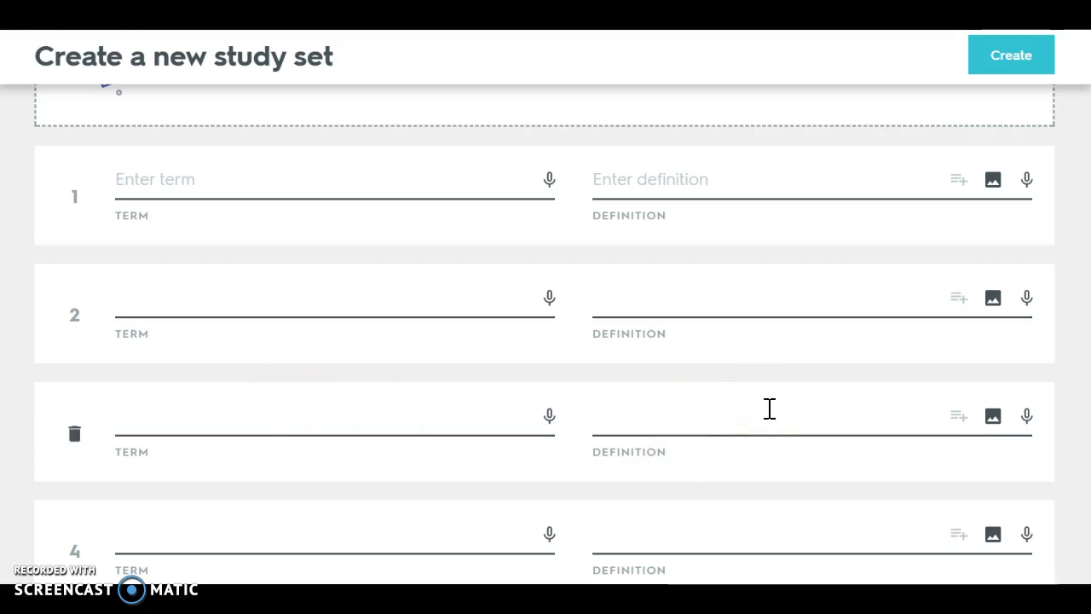
pyautogui.click(226, 178)
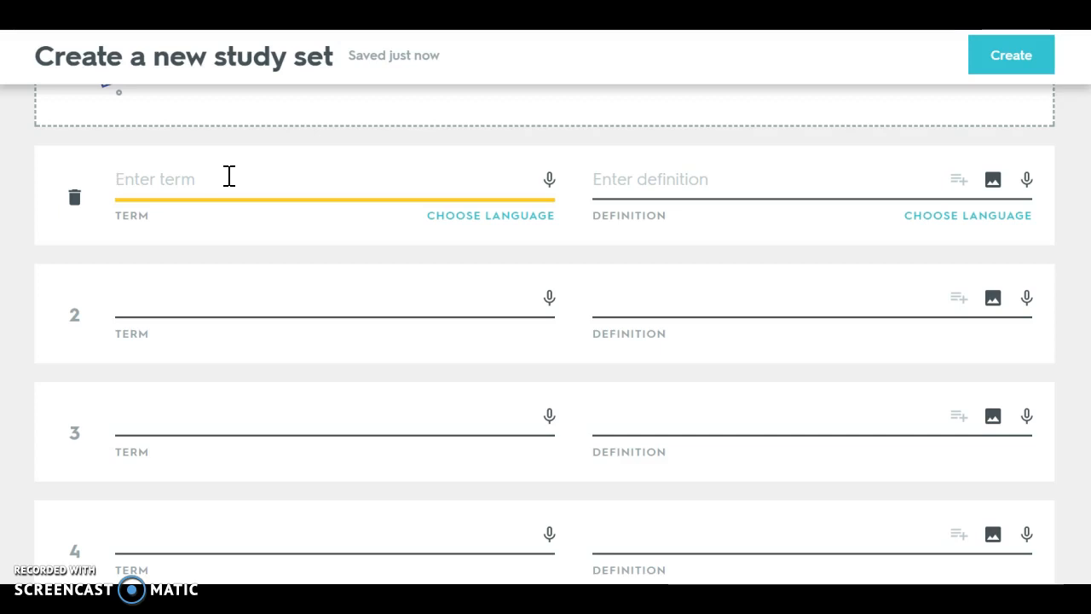
pyautogui.write('Simil')
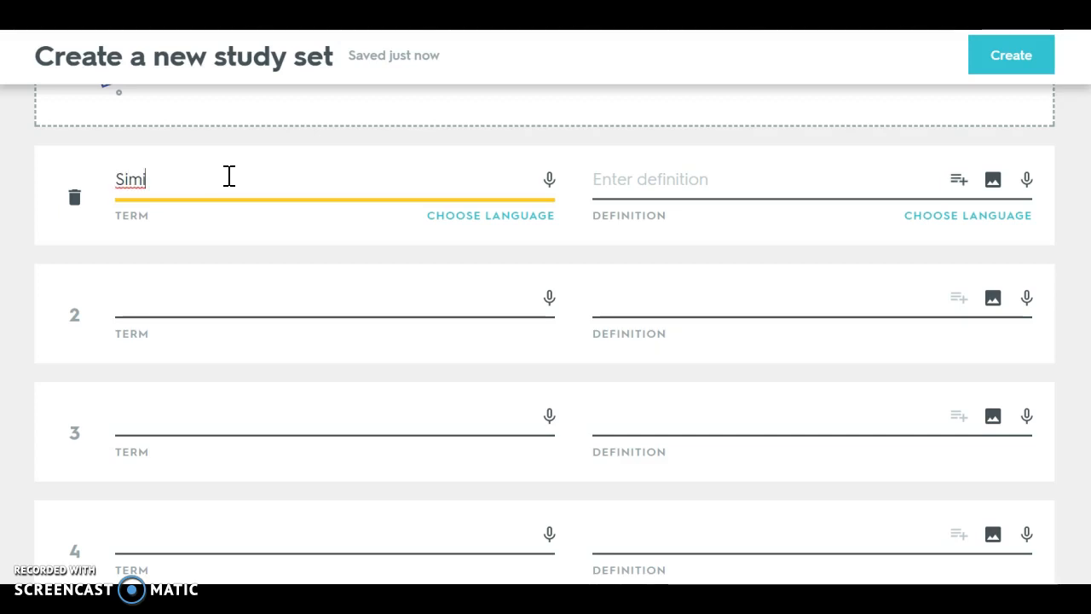
pyautogui.write('e')
pyautogui.click(251, 183)
# - Define the first card as "a comparison using like or as"
pyautogui.click(699, 191)
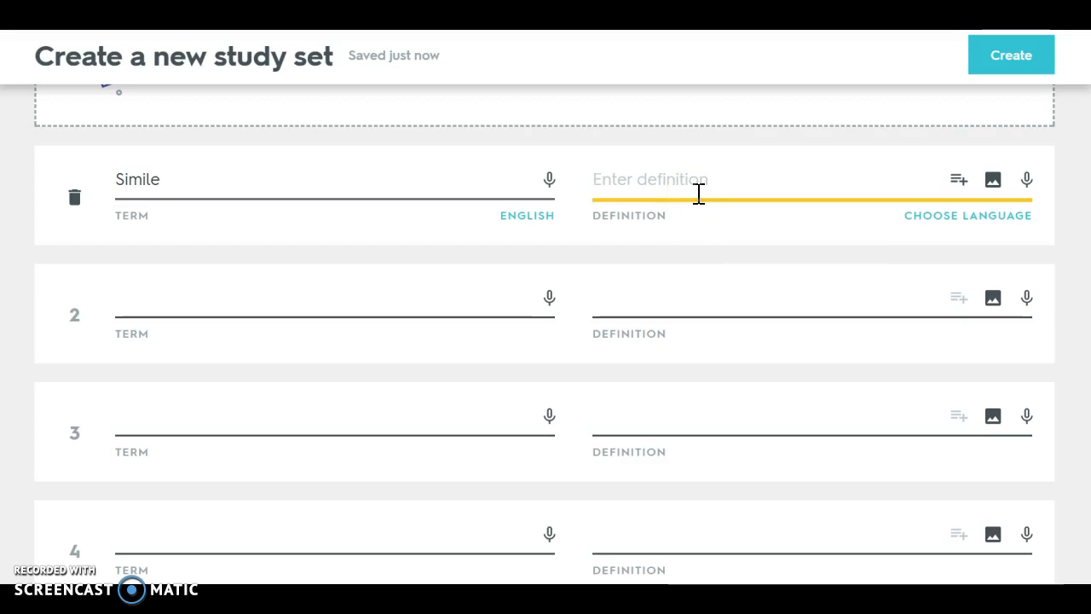
pyautogui.write('a c')
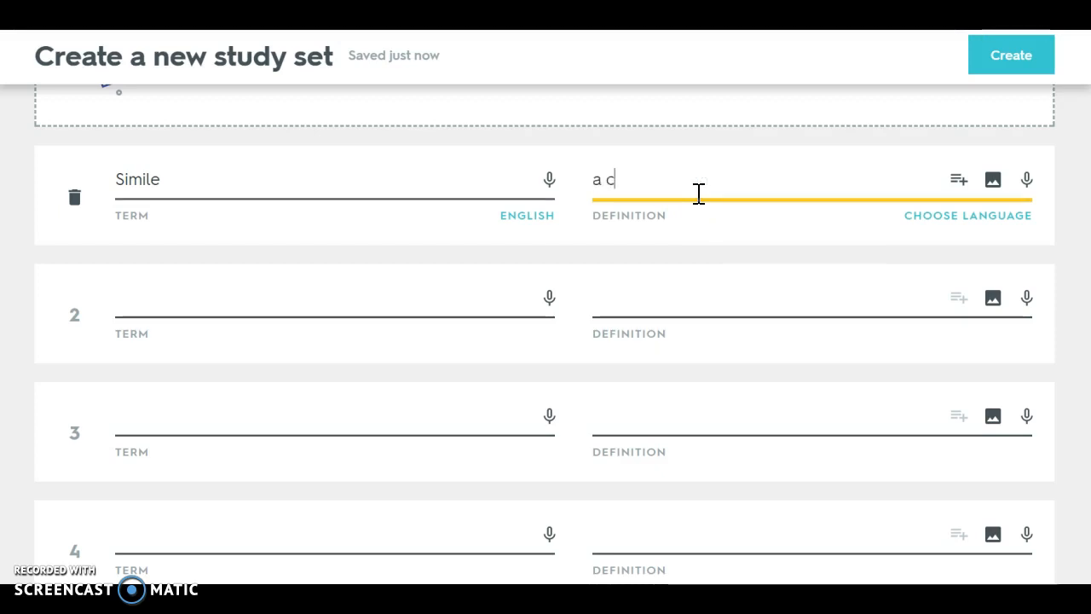
pyautogui.write('omparison using like or as')
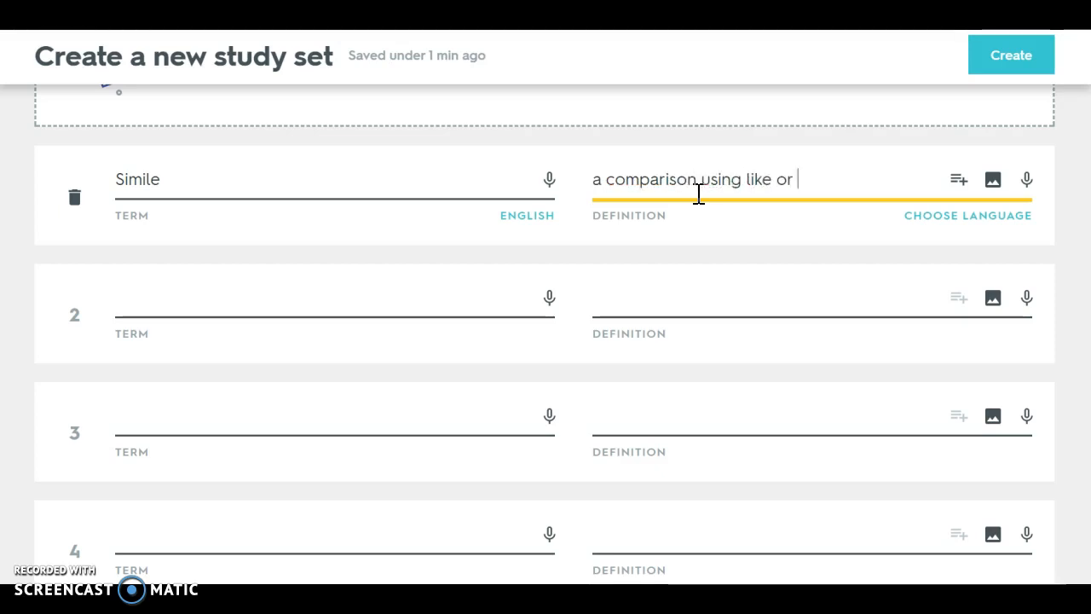
# - Enter "Metaphor" as the second card's term
pyautogui.click(284, 295)
pyautogui.write('Metaphor')
# - Define the second card as "a comparison not using like or as"
pyautogui.click(657, 332)
pyautogui.write('a comap')
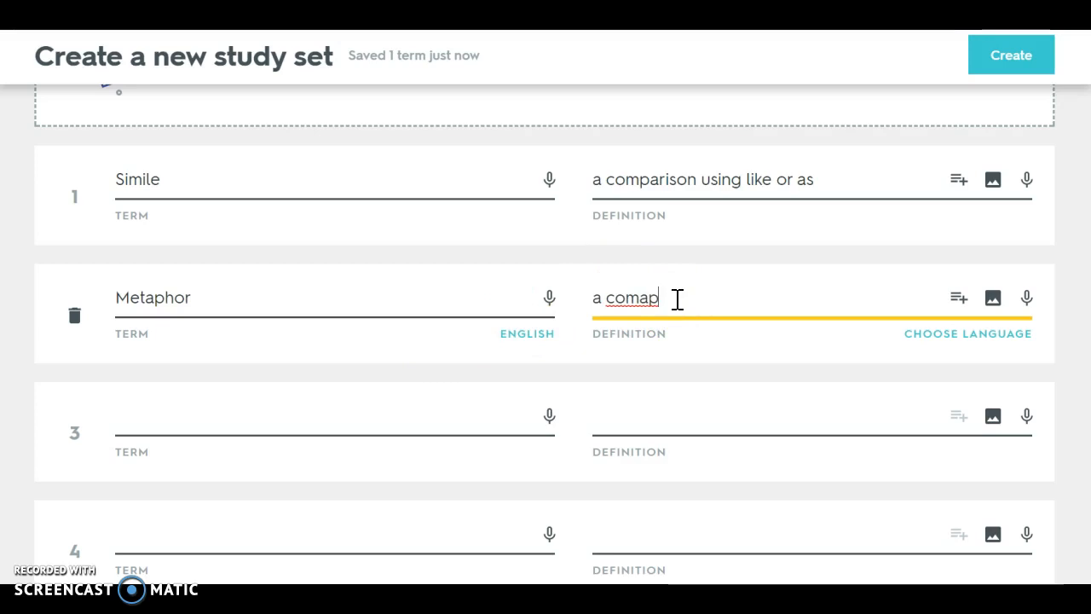
pyautogui.write('s')
pyautogui.press('BackSpace')
pyautogui.press('BackSpace')
pyautogui.write('paris')
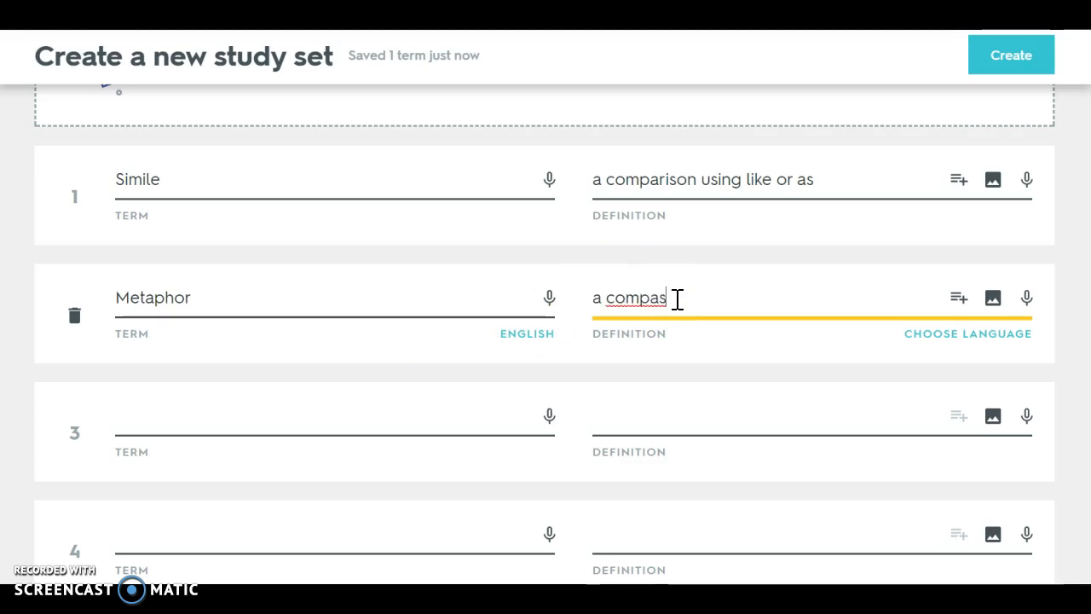
pyautogui.write('on')
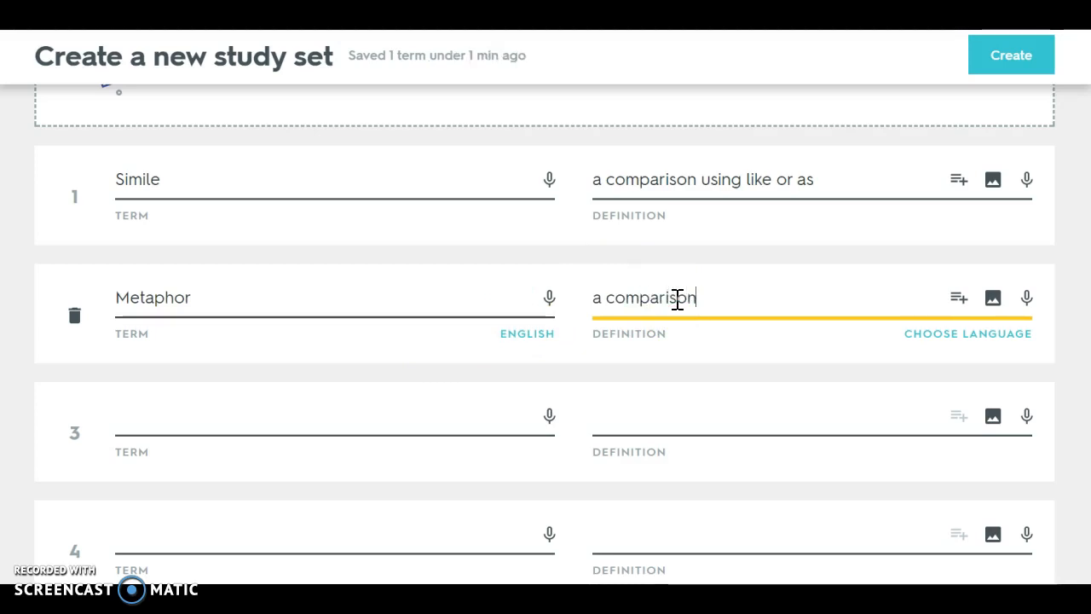
pyautogui.write(' not using like or as')
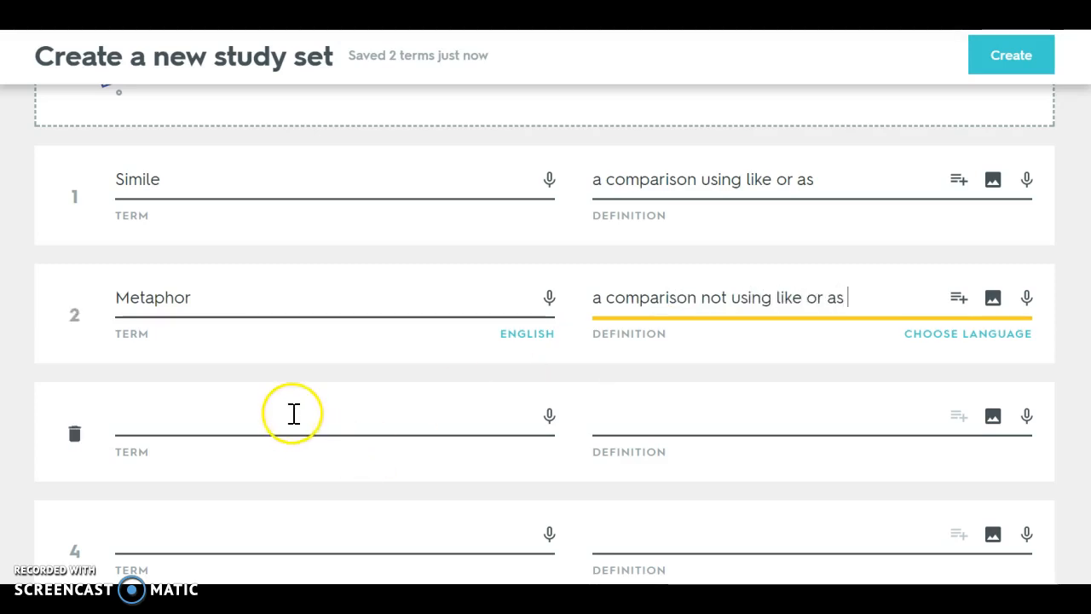
# - Enter "Personification" as the third card's term
pyautogui.click(291, 417)
pyautogui.write('Personification')
# - Define the third card as "giving human characteristics to animals/objects"
pyautogui.click(599, 426)
pyautogui.write('giving human characteristics to animal')
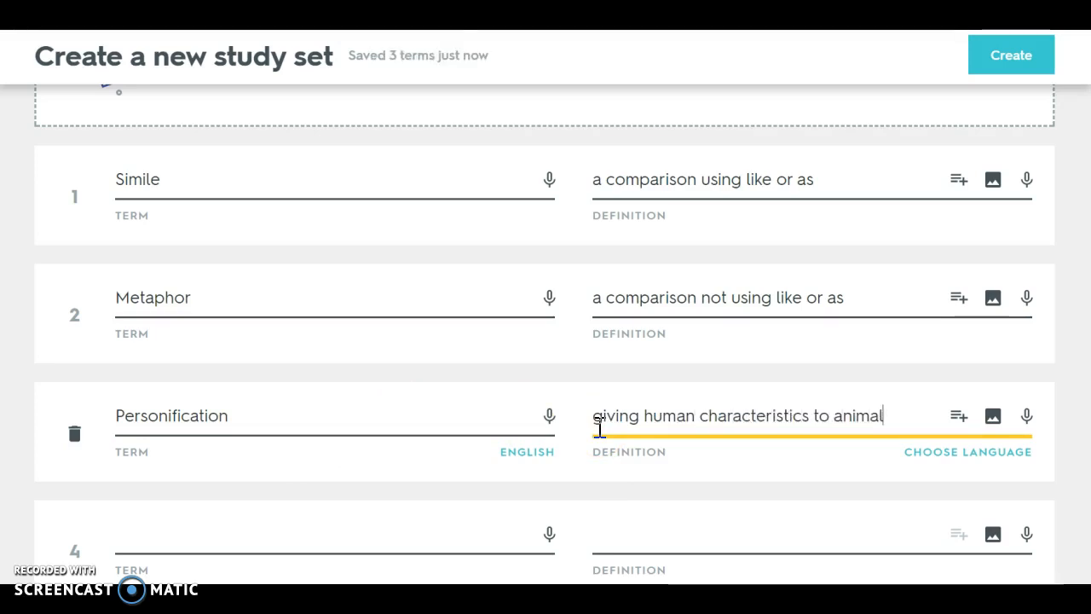
pyautogui.write('s')
pyautogui.press('BackSpace')
pyautogui.write('/og')
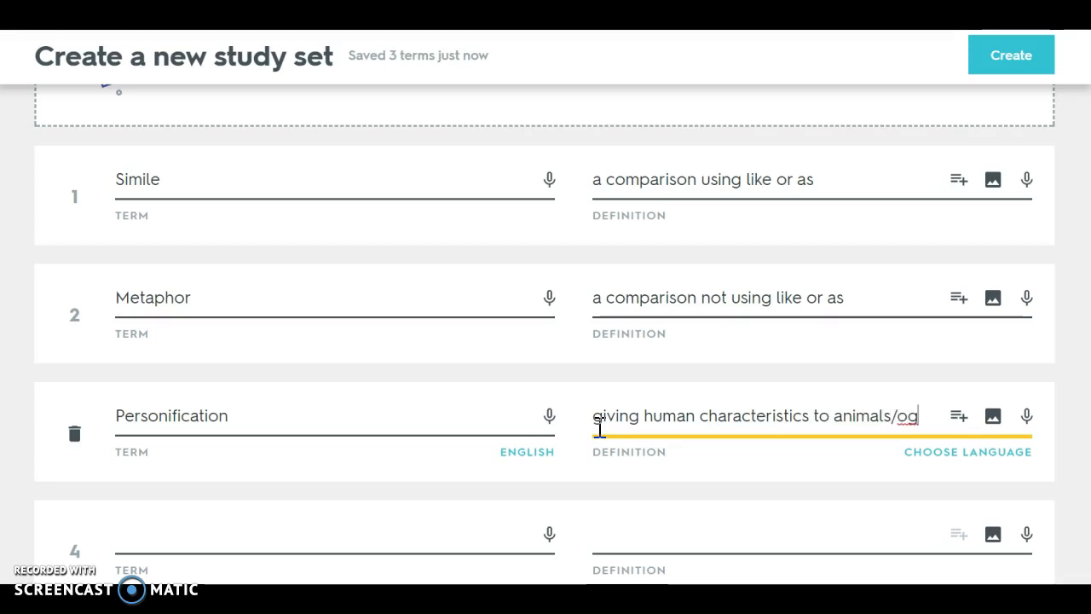
pyautogui.press('BackSpace')
pyautogui.write('bjects')
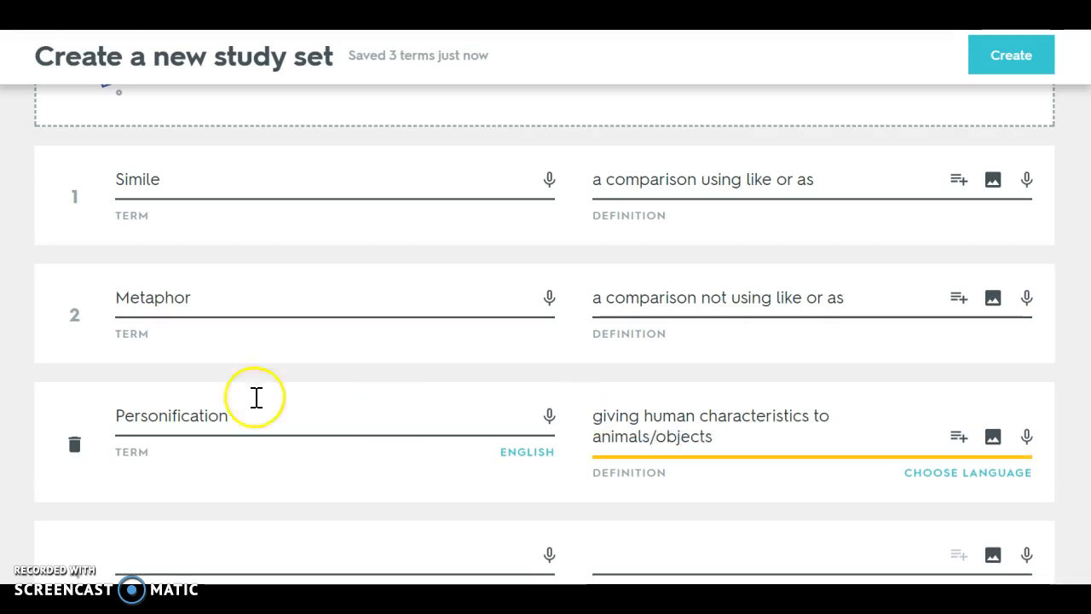
# - Try to create the study set
pyautogui.scroll(-2, 483, 481)
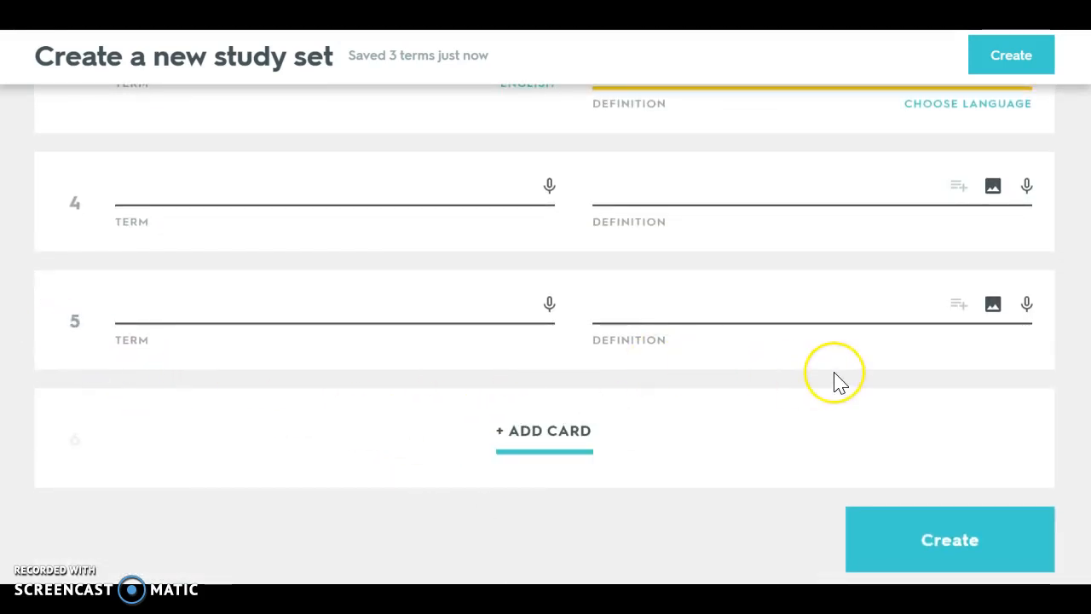
pyautogui.scroll(5, 834, 375)
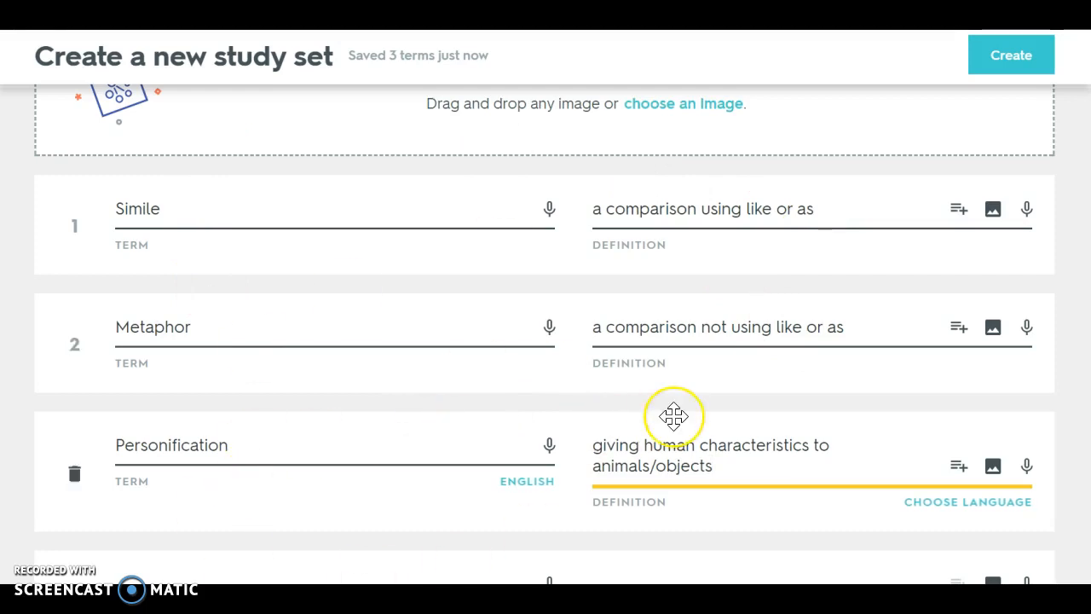
pyautogui.scroll(5, 674, 415)
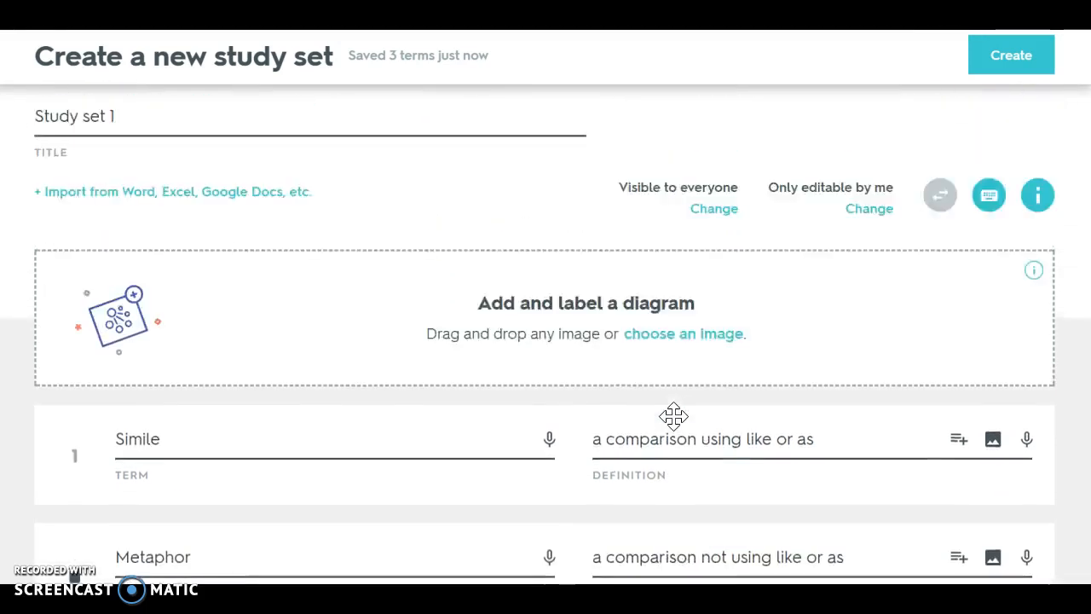
pyautogui.scroll(-8, 675, 426)
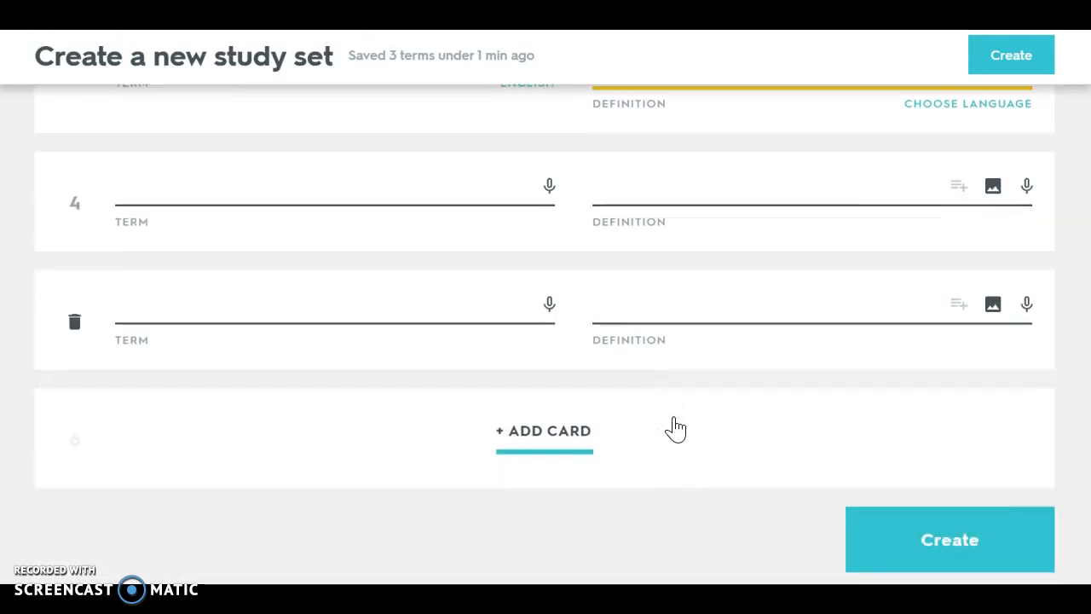
pyautogui.click(957, 543)
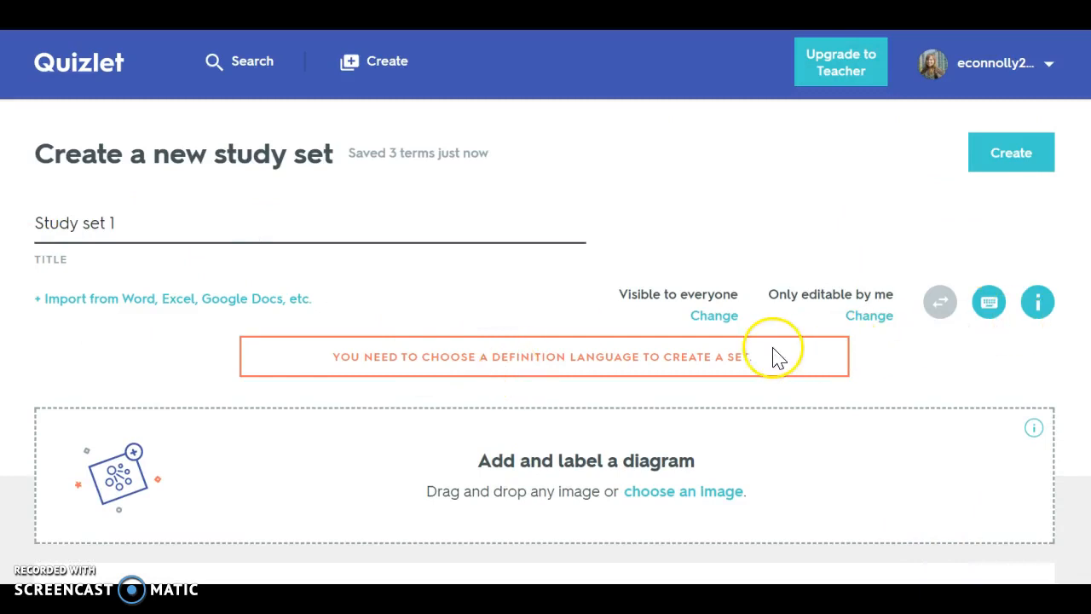
# - Set the definition language to English
pyautogui.scroll(-3, 796, 480)
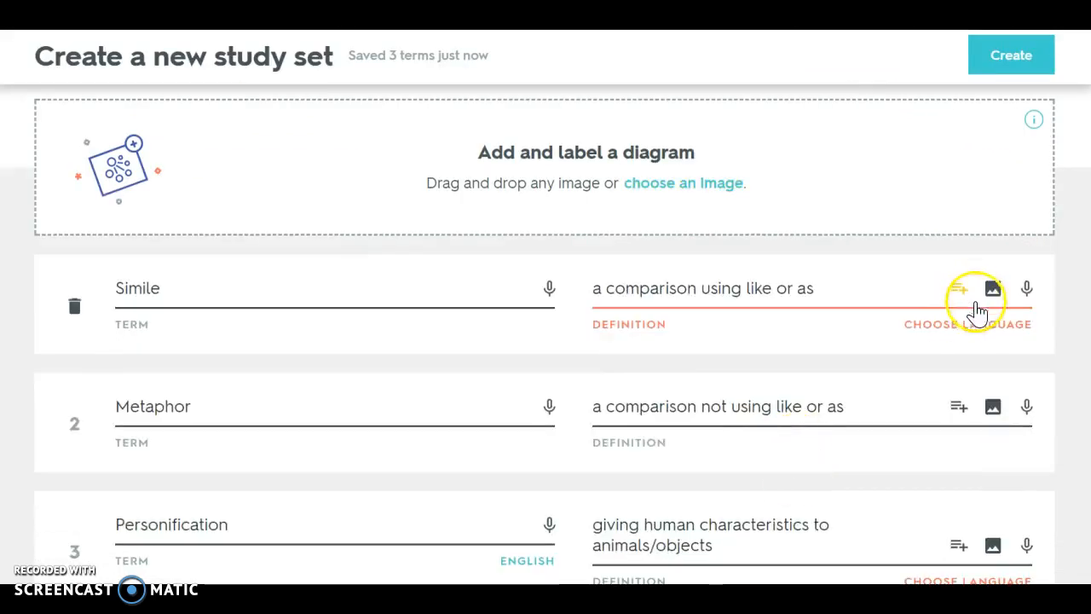
pyautogui.click(974, 332)
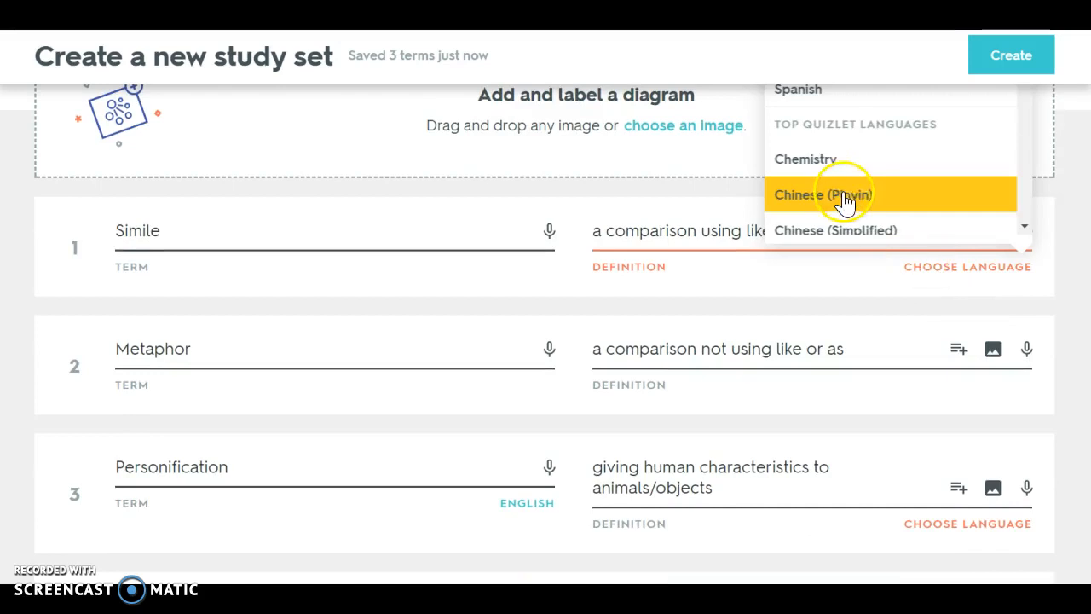
pyautogui.scroll(2, 869, 159)
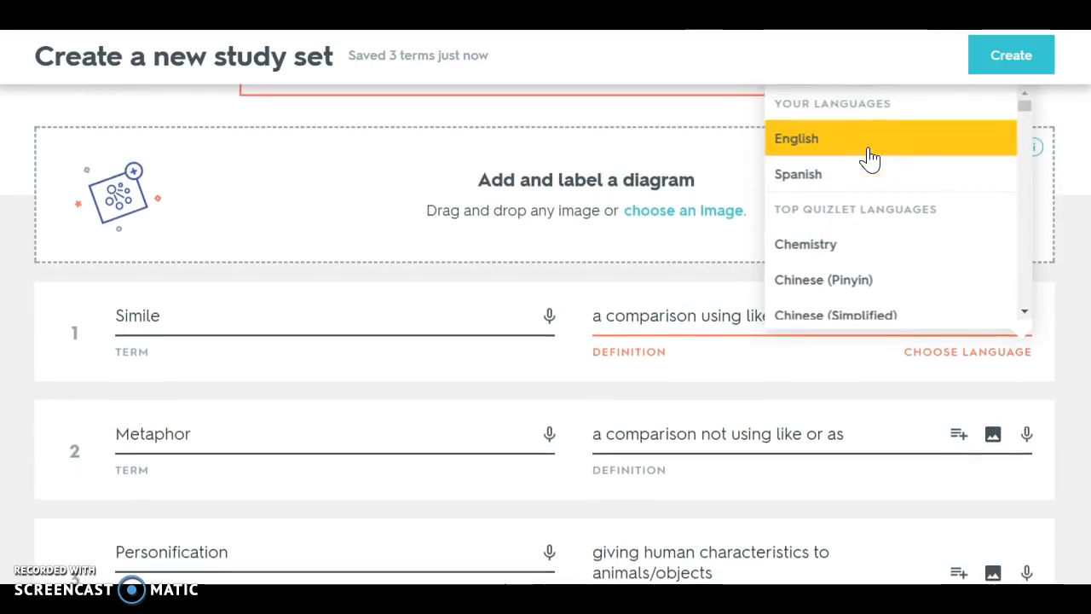
pyautogui.click(869, 157)
# - Create the study set and close the sharing dialog
pyautogui.scroll(-5, 950, 358)
pyautogui.click(937, 550)
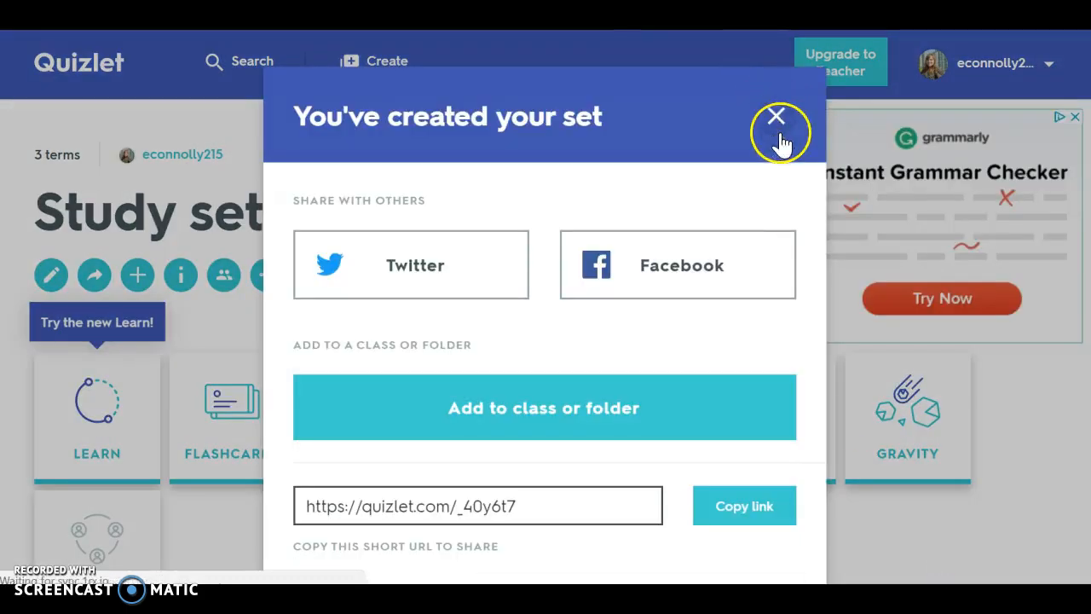
pyautogui.click(777, 120)
pyautogui.scroll(-3, 383, 369)
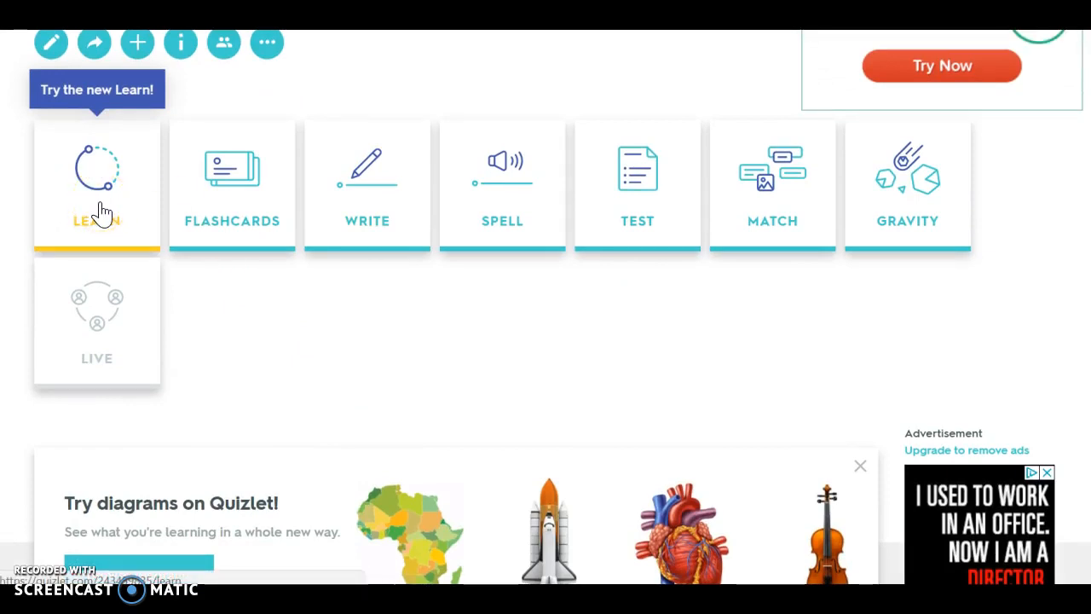
# - Open Flashcards mode for the set and flip through all three cards
pyautogui.click(240, 200)
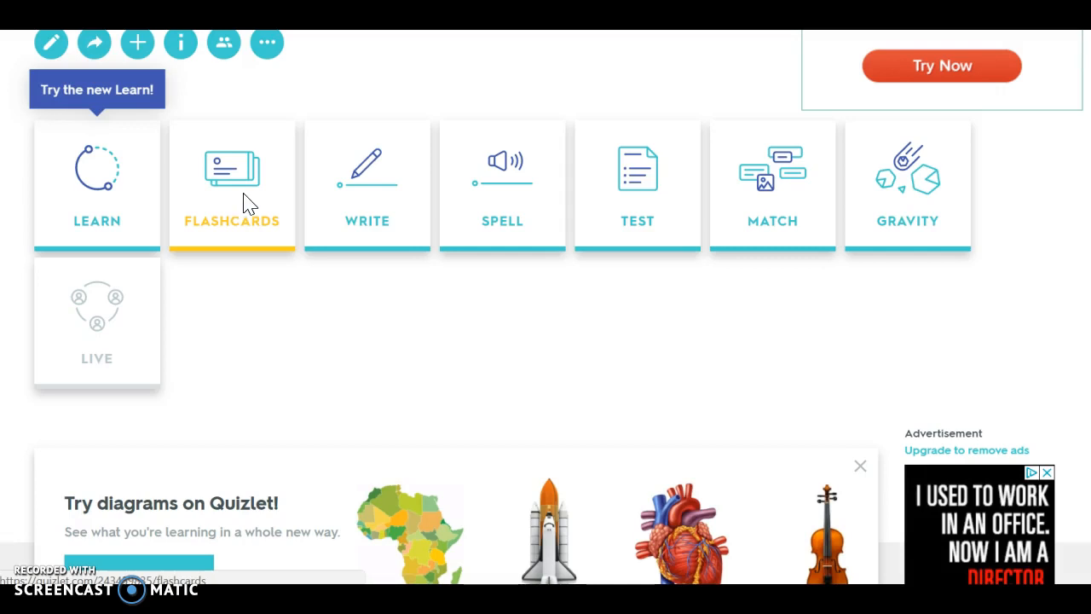
pyautogui.click(246, 182)
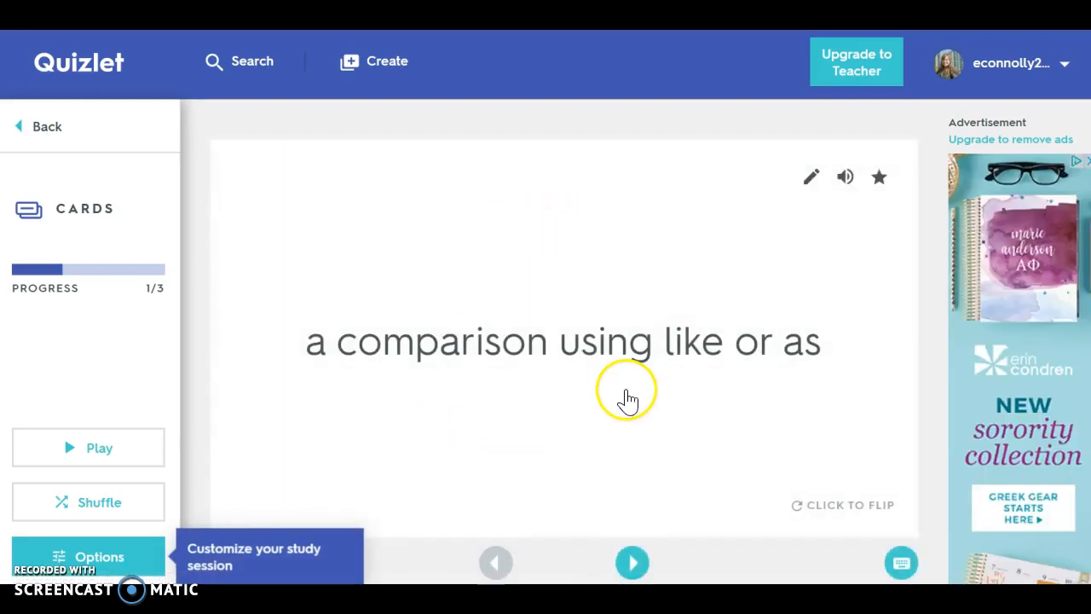
pyautogui.click(833, 512)
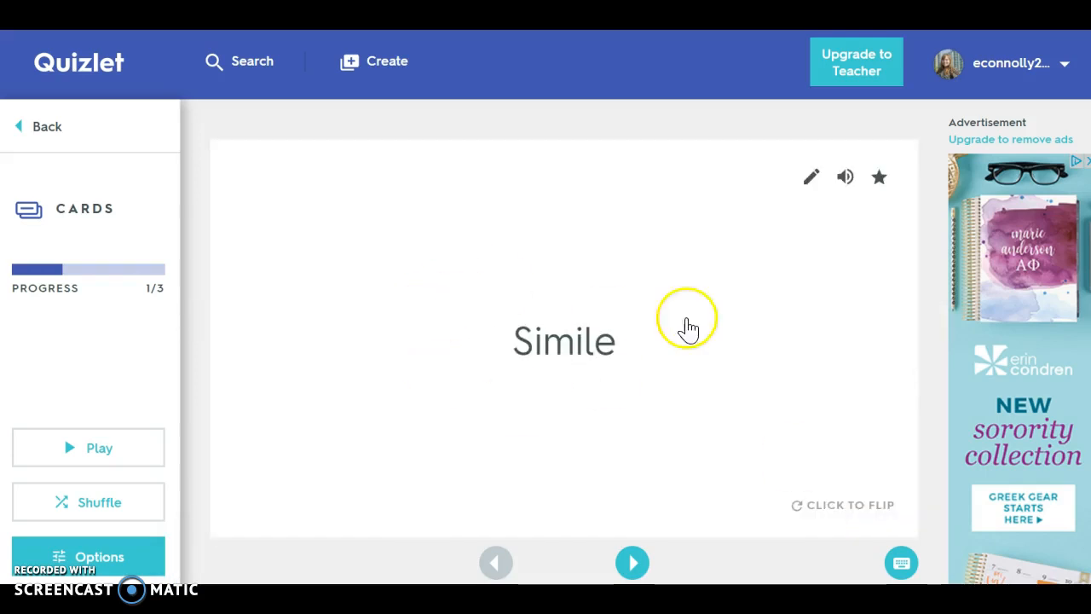
pyautogui.click(632, 562)
pyautogui.click(858, 488)
pyautogui.click(632, 562)
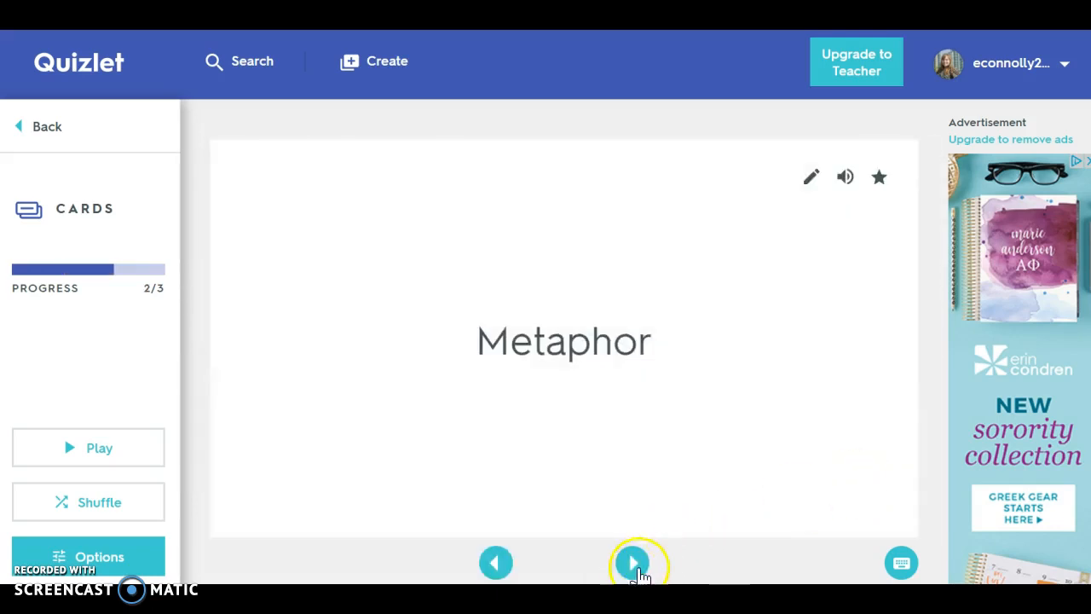
pyautogui.click(869, 483)
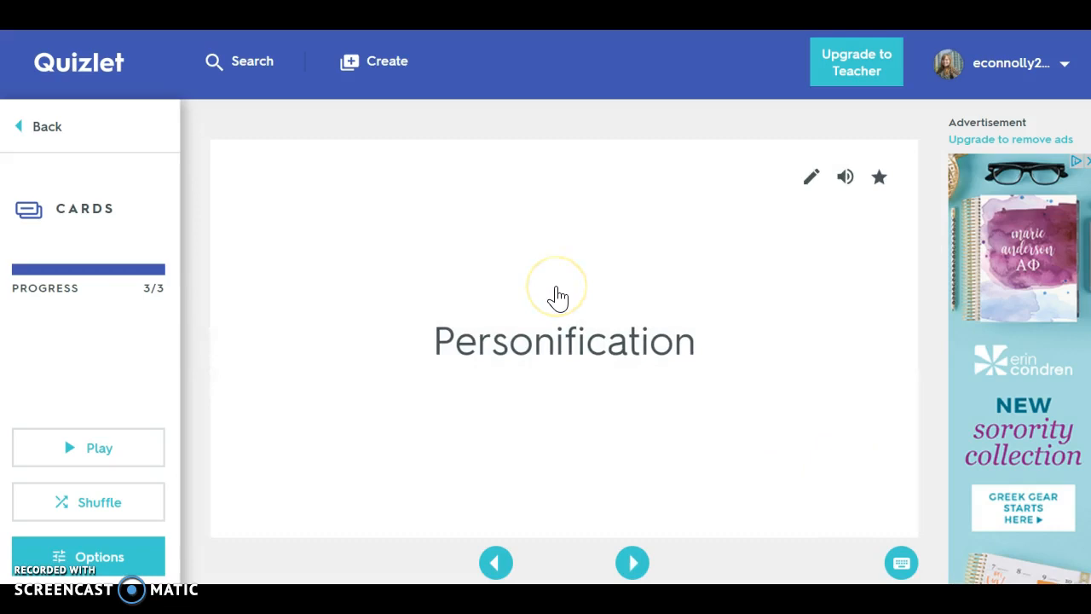
pyautogui.moveTo(556, 292); pyautogui.dragTo(510, 364)
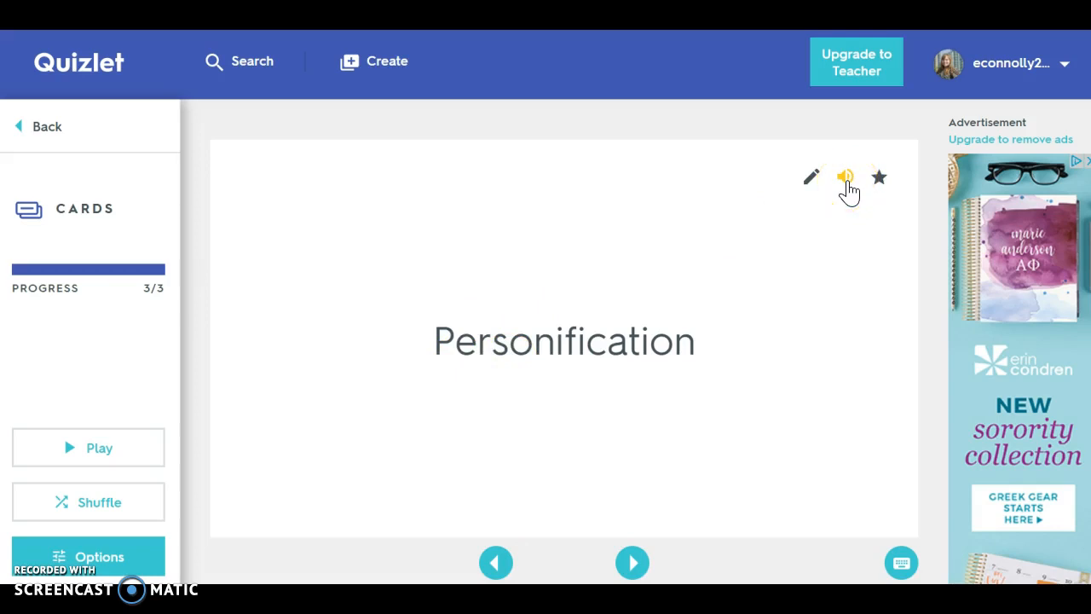
# - Play the Personification card's audio, star and unstar it, and return to the set
pyautogui.click(722, 218)
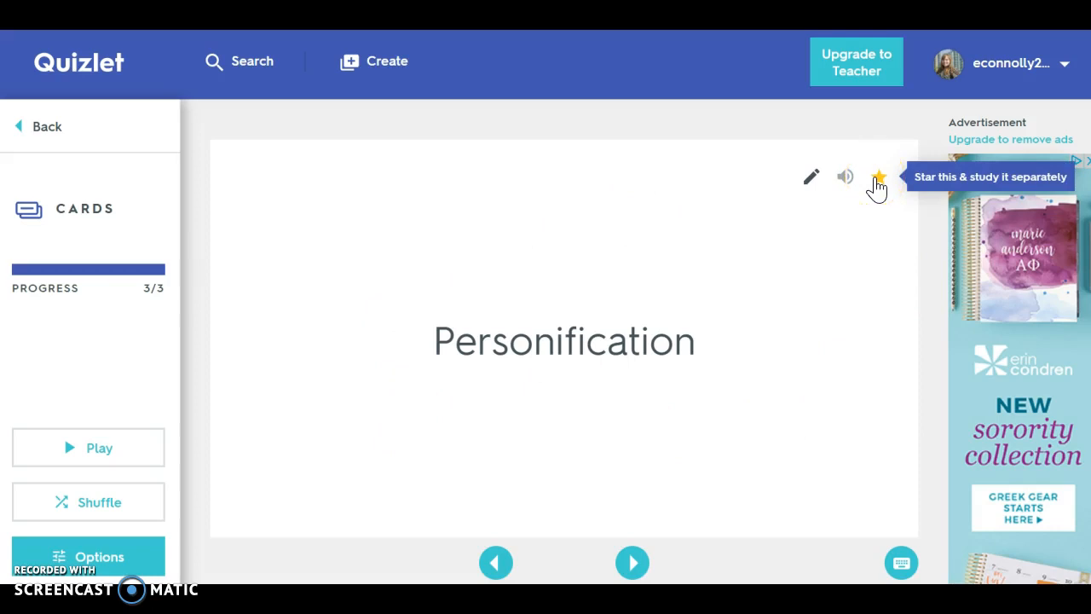
pyautogui.click(877, 181)
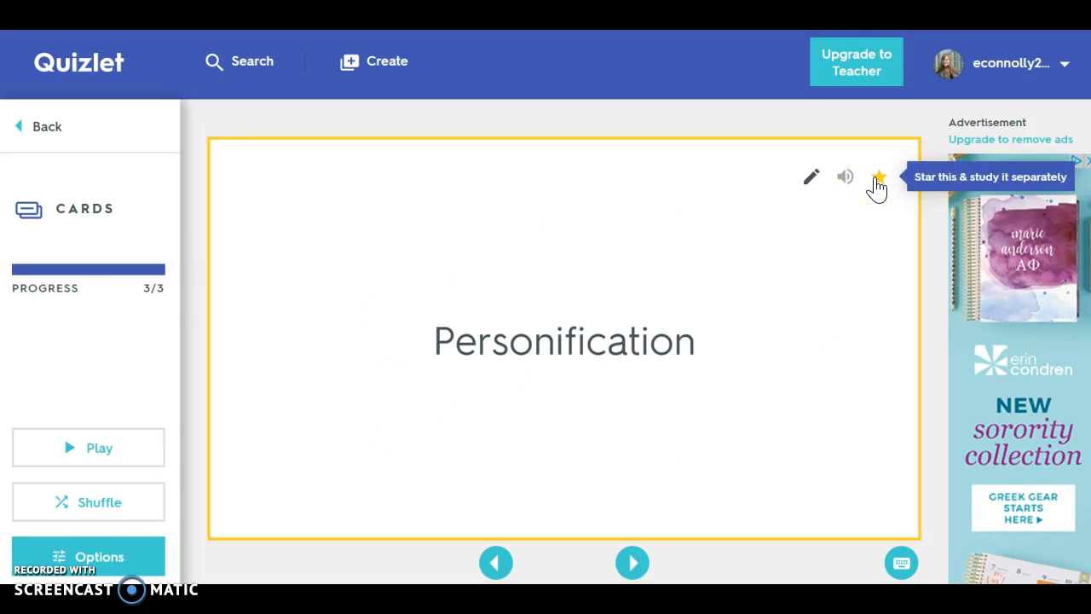
pyautogui.click(877, 180)
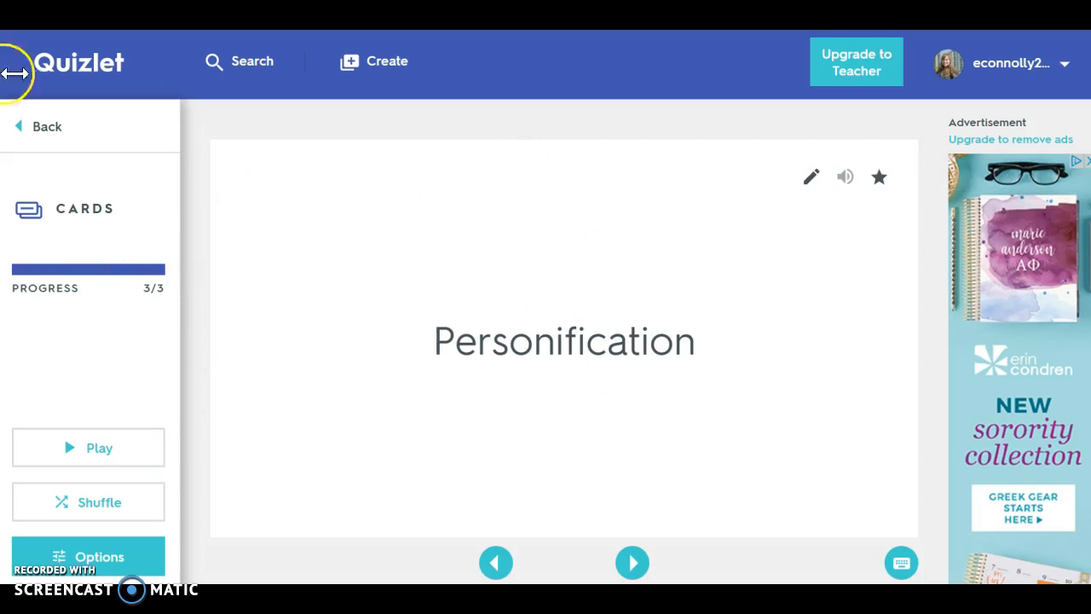
pyautogui.click(38, 133)
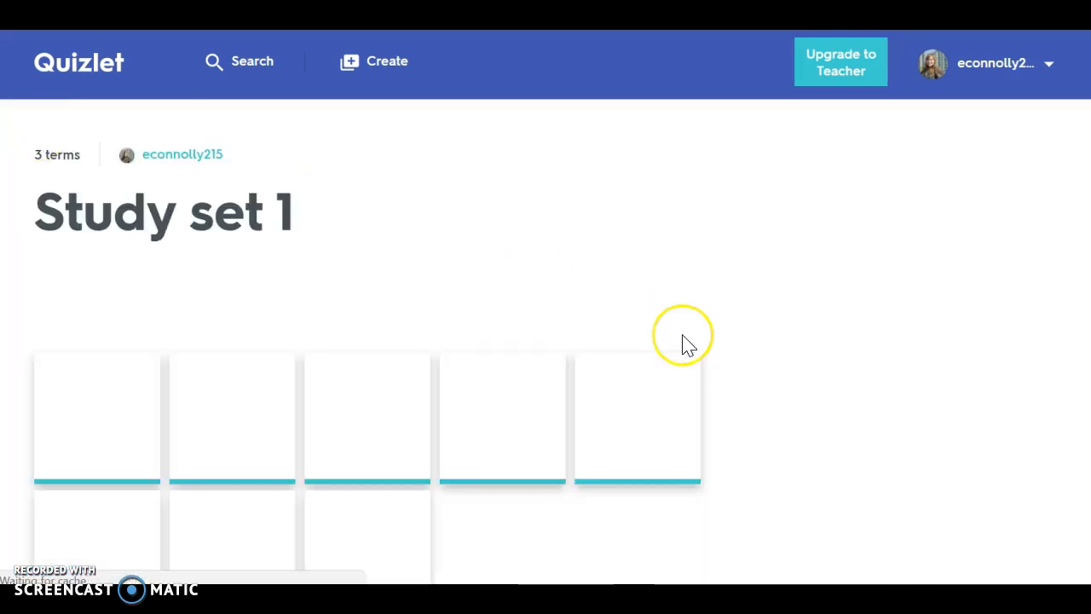
# - Open Write mode to preview its first question, then go back to the set
pyautogui.scroll(-3, 681, 341)
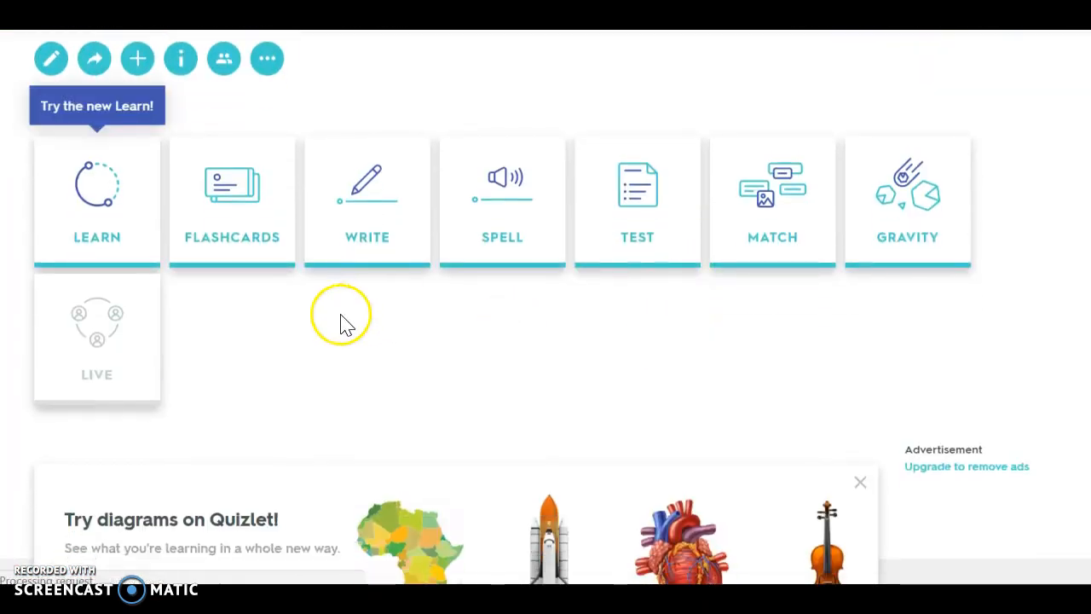
pyautogui.click(329, 349)
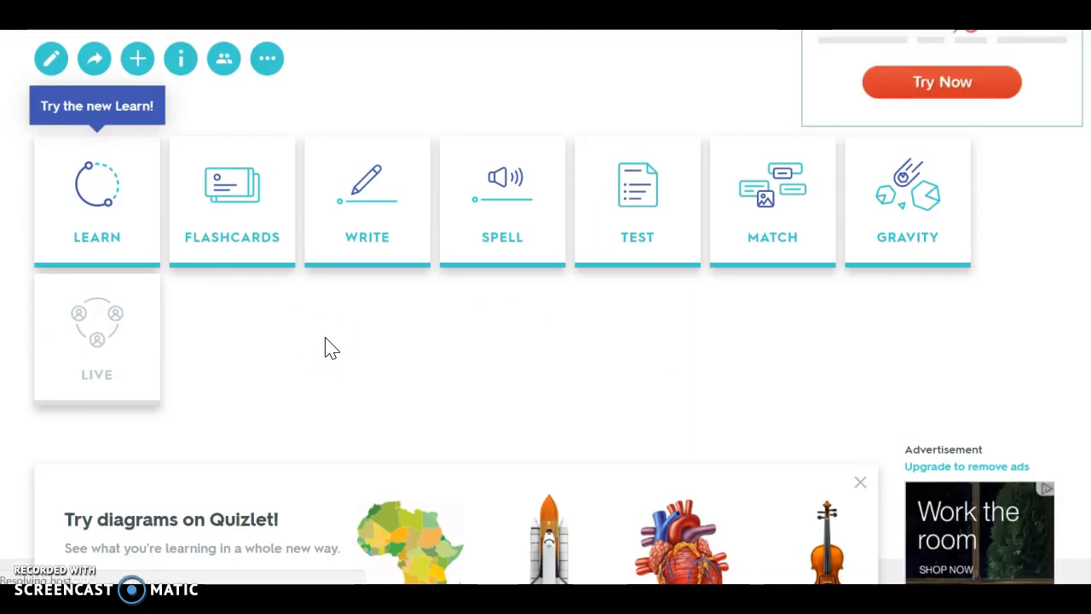
pyautogui.click(373, 230)
pyautogui.click(380, 228)
pyautogui.click(723, 418)
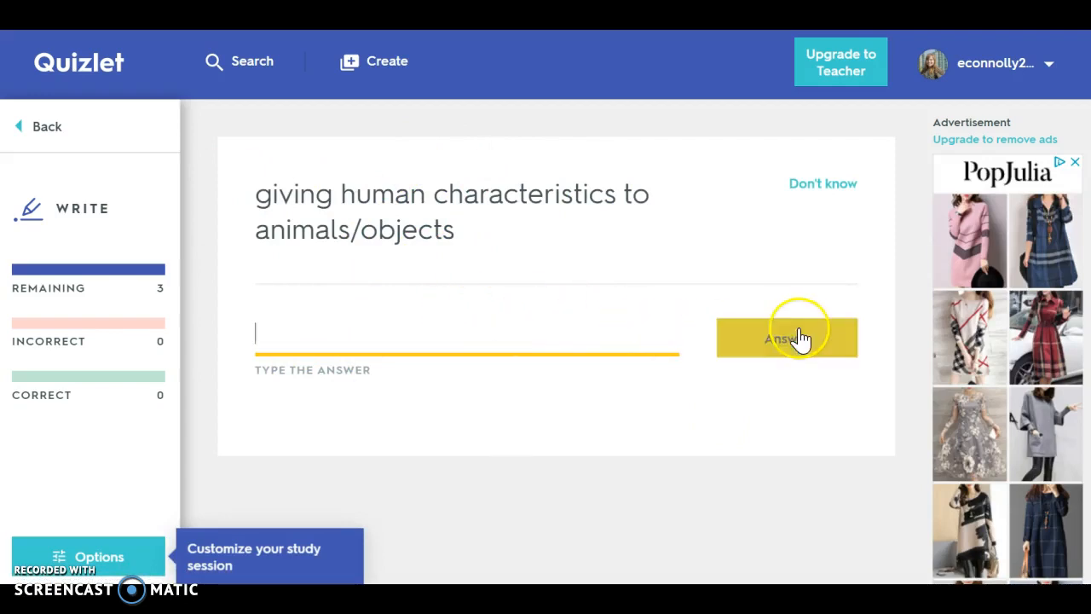
pyautogui.click(47, 132)
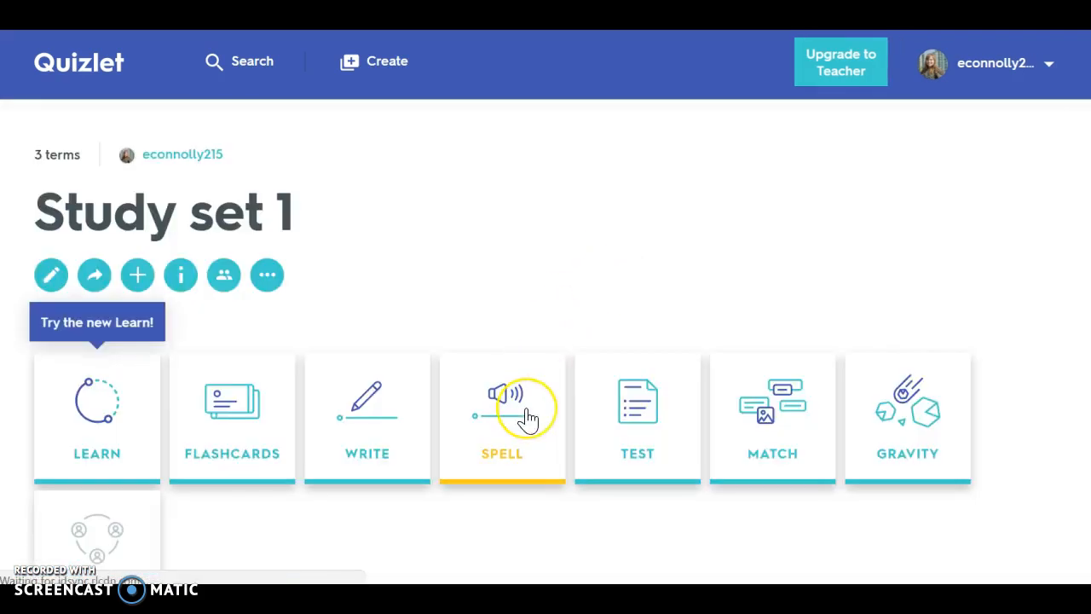
# - Open Spell mode and answer the first card with "simile"
pyautogui.click(526, 414)
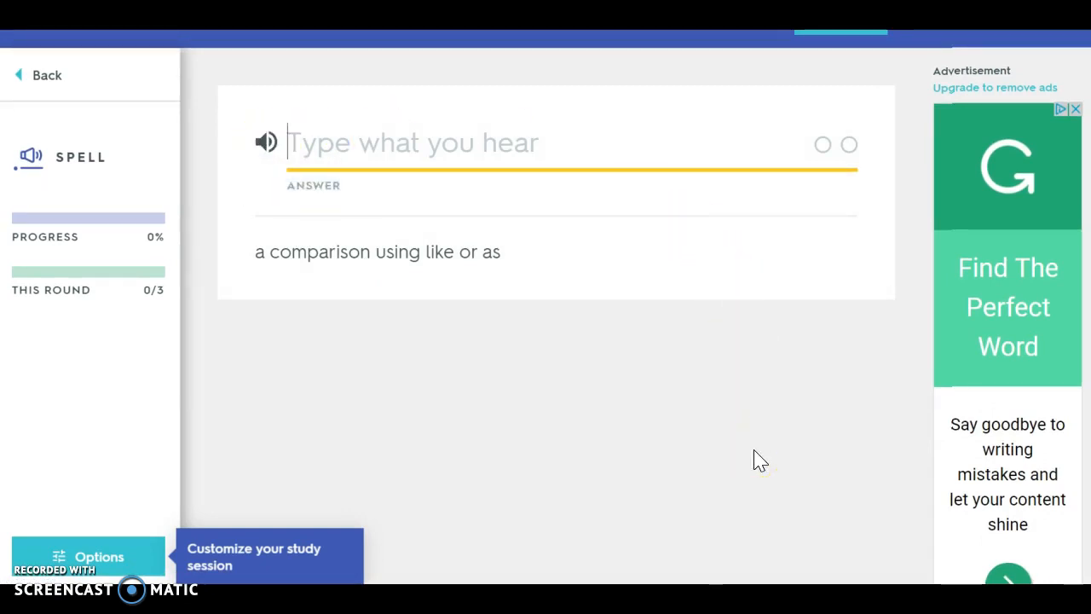
pyautogui.write('simile')
pyautogui.press('Return')
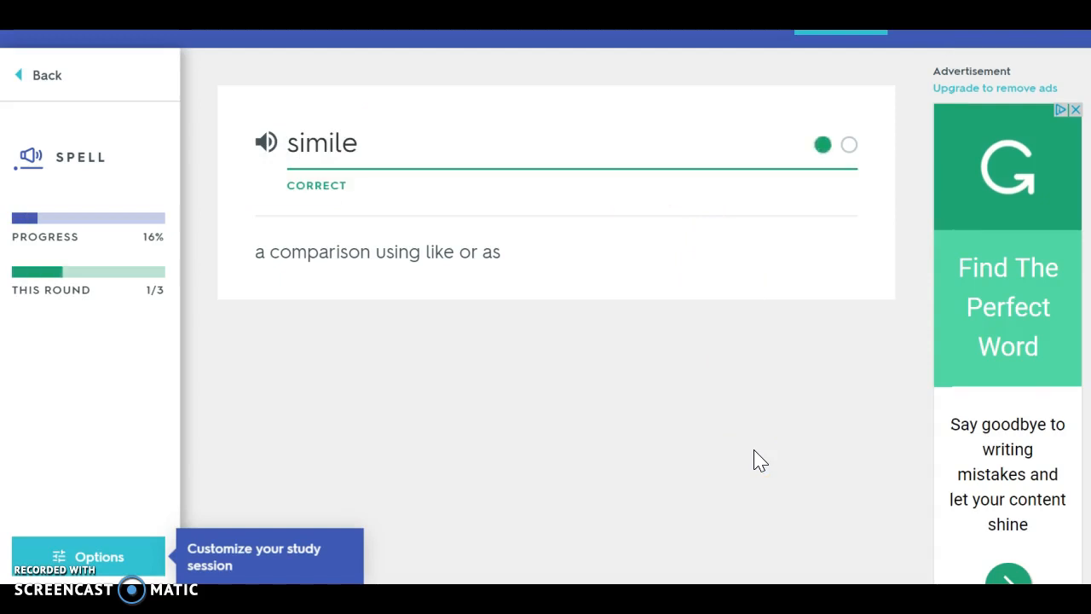
# - Play the next Spell card's audio and return to the set
pyautogui.click(463, 311)
pyautogui.click(361, 200)
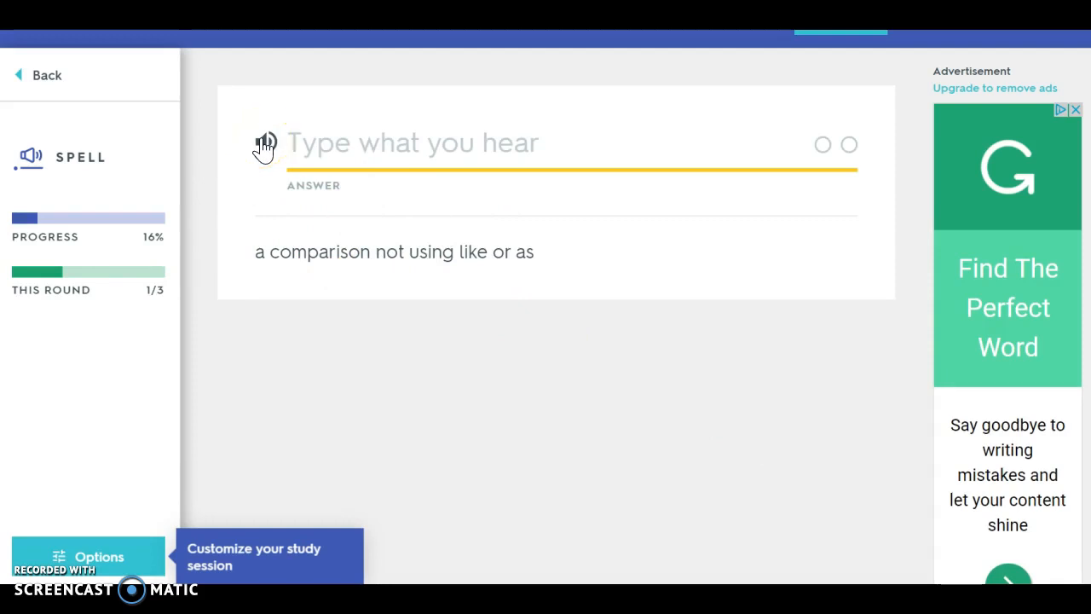
pyautogui.click(29, 75)
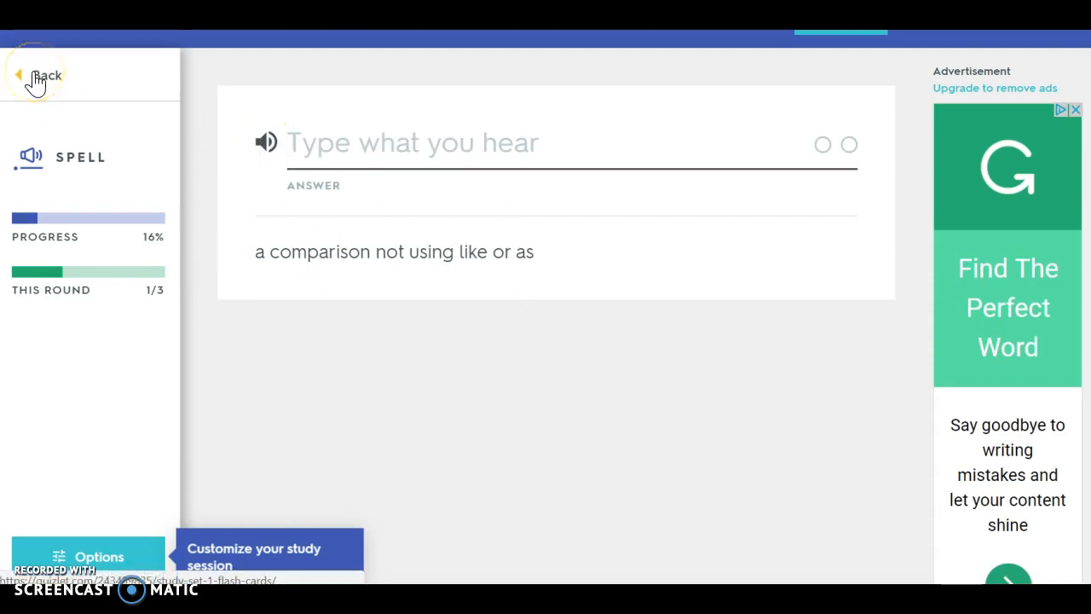
# - Open Test mode and review the written and matching questions, then go back
pyautogui.scroll(-3, 618, 223)
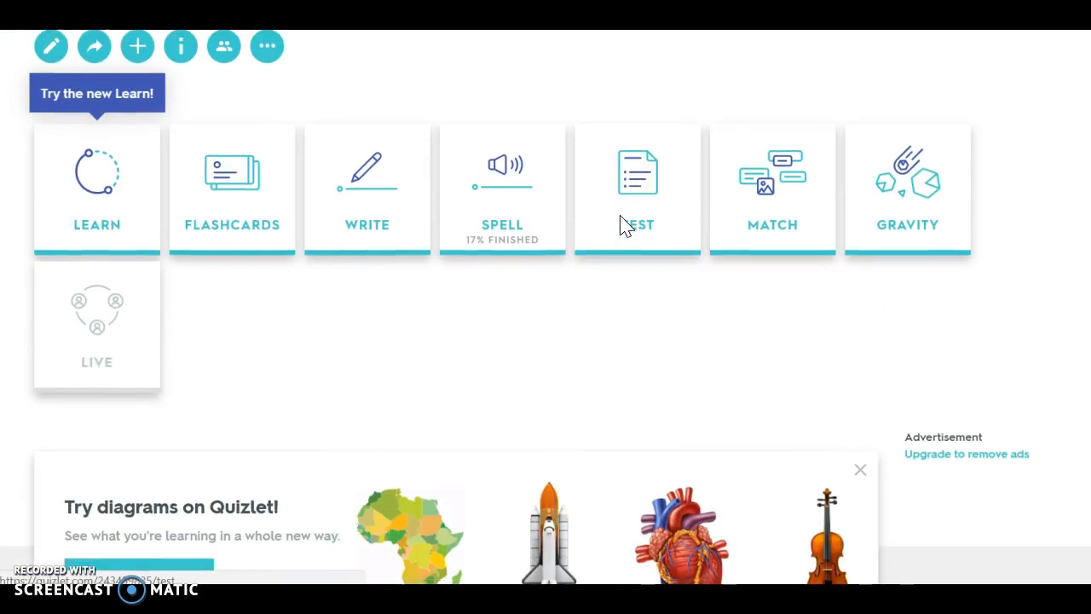
pyautogui.click(635, 207)
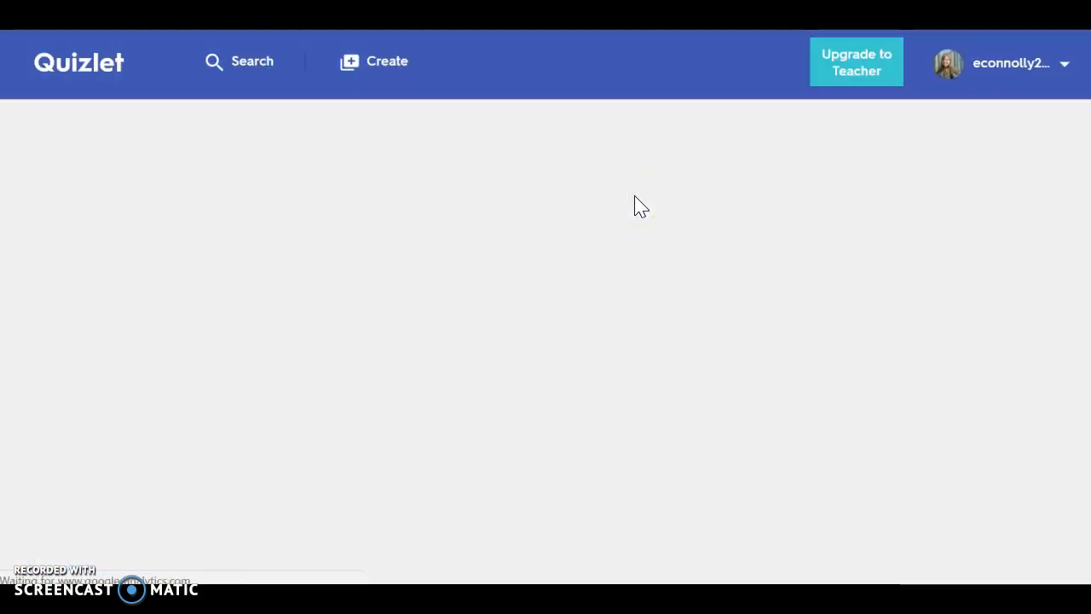
pyautogui.click(692, 323)
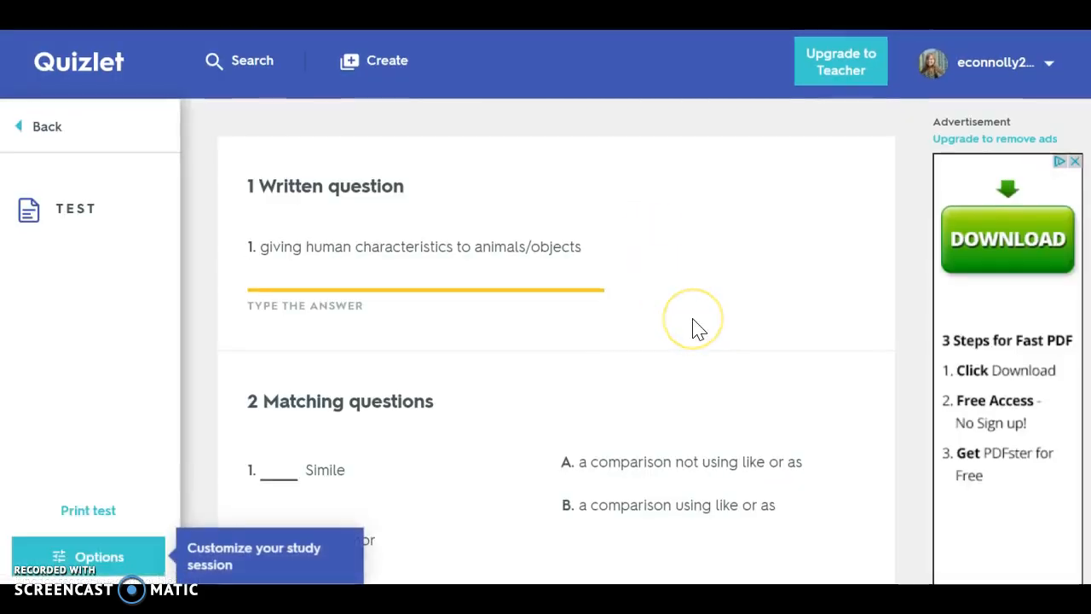
pyautogui.scroll(-2, 692, 322)
pyautogui.scroll(1, 692, 328)
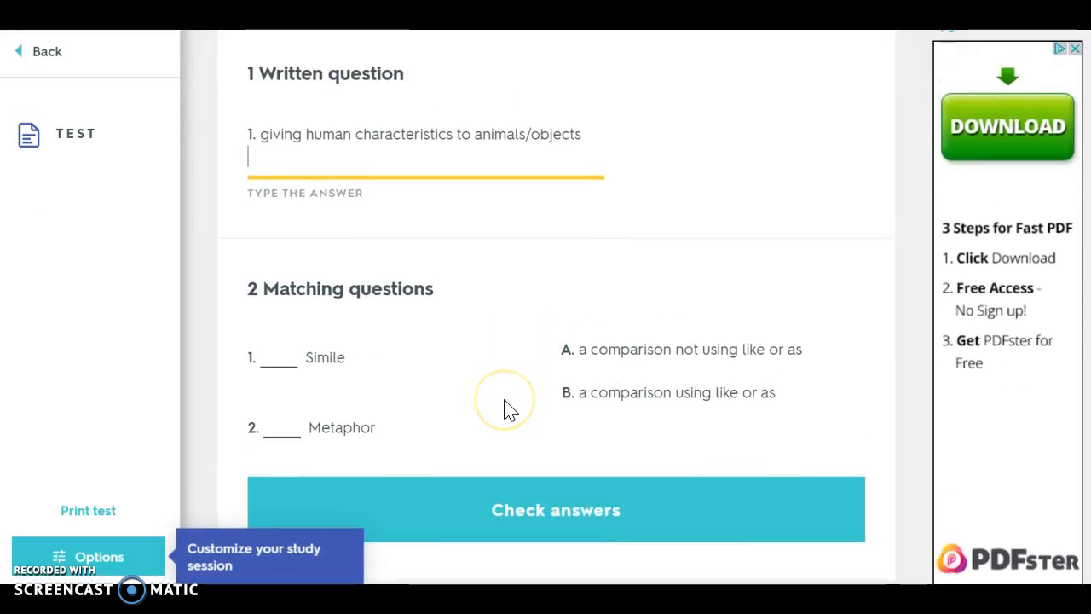
pyautogui.click(303, 162)
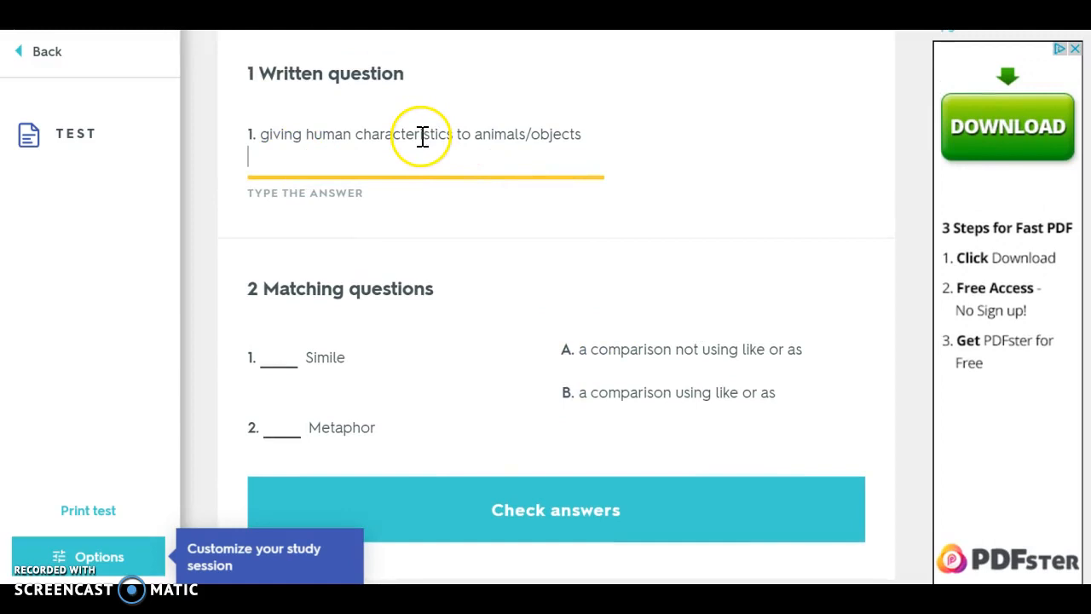
pyautogui.scroll(2, 607, 220)
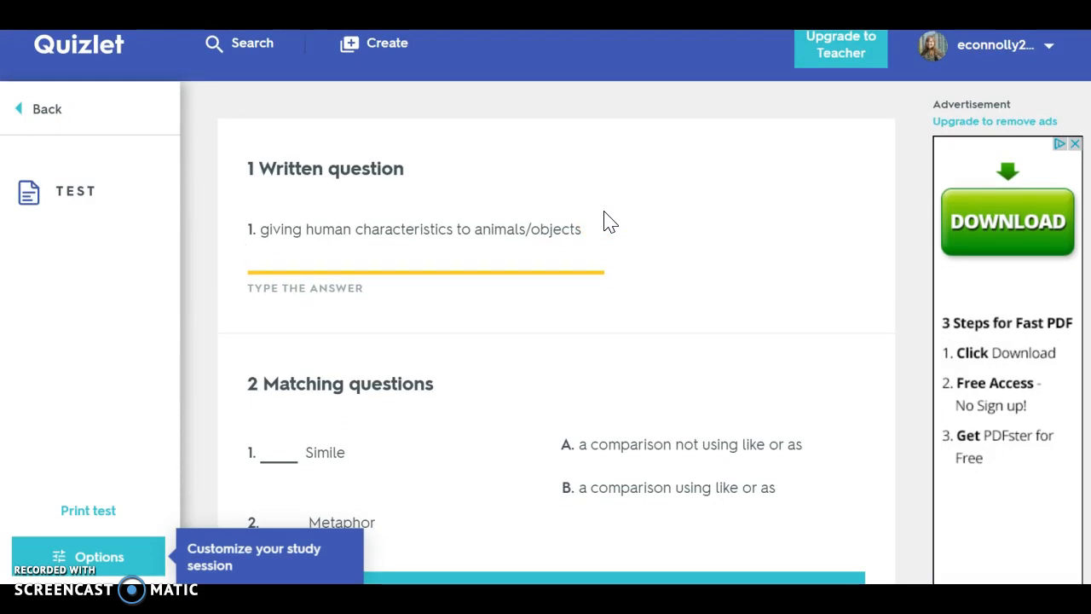
pyautogui.click(42, 117)
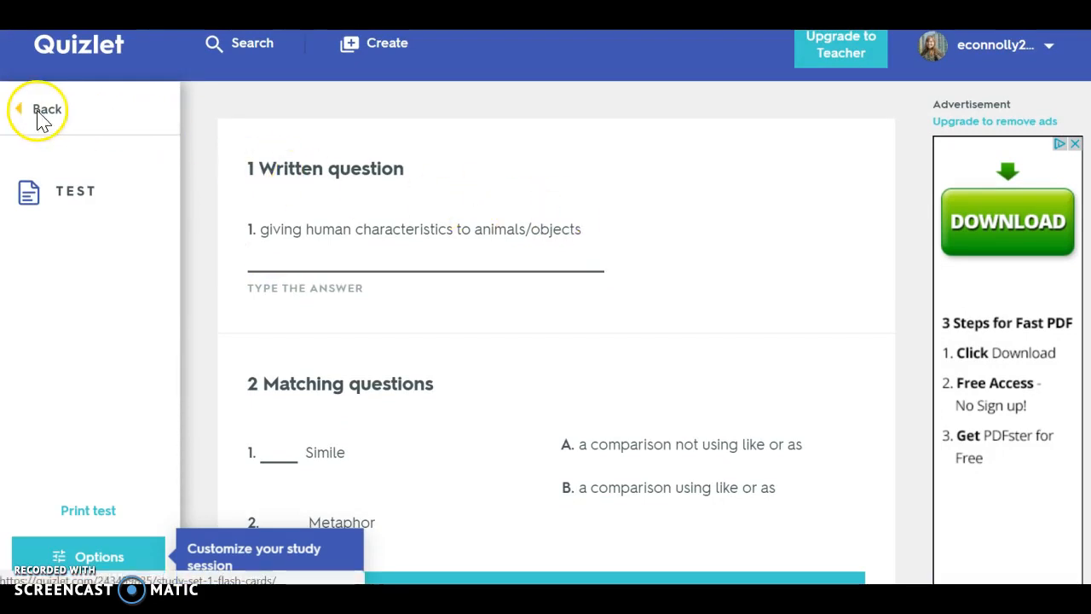
# - Start a Match game, pair Metaphor with "a comparison not using like or as", and go back
pyautogui.scroll(-3, 645, 258)
pyautogui.click(779, 253)
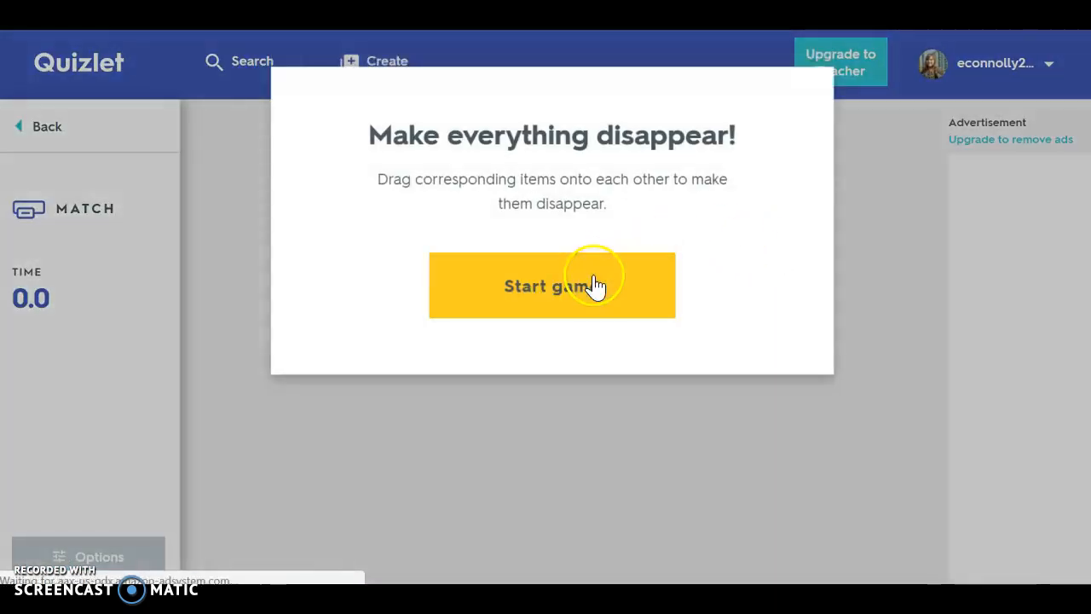
pyautogui.click(595, 286)
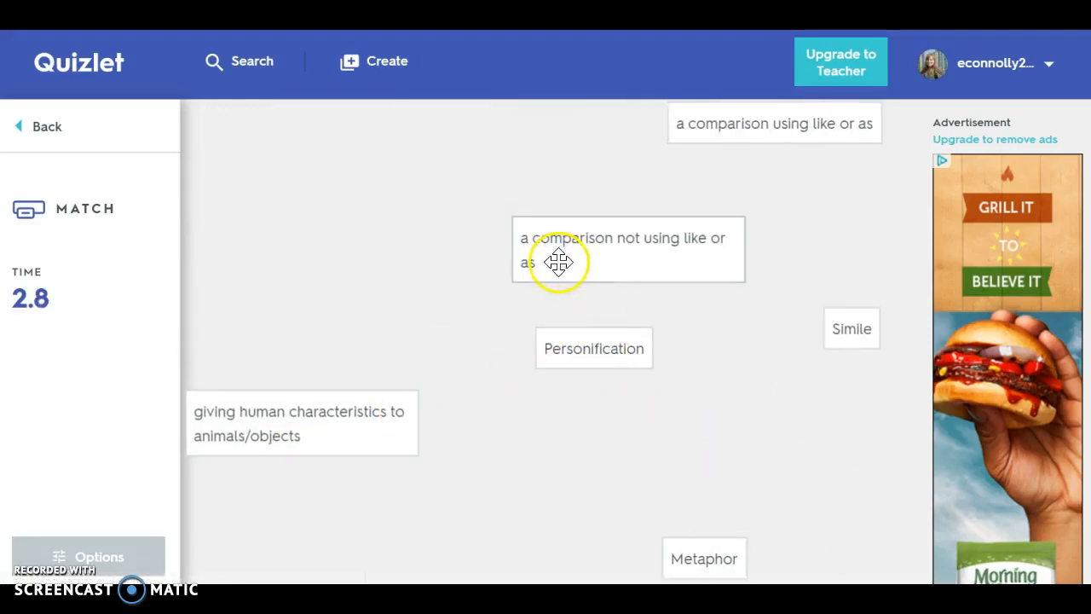
pyautogui.moveTo(598, 347); pyautogui.dragTo(604, 226)
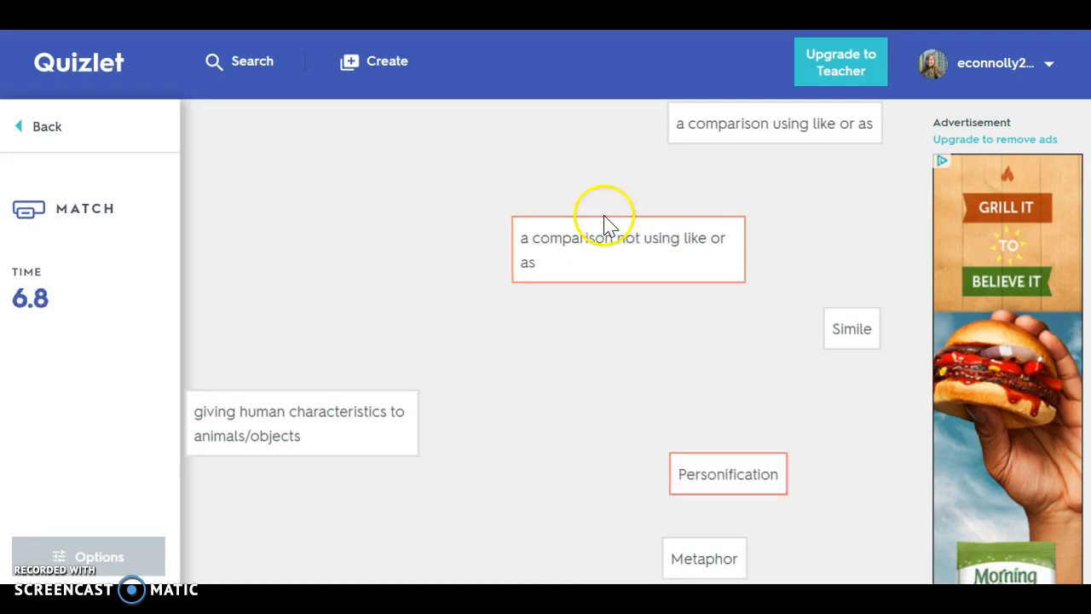
pyautogui.moveTo(692, 559); pyautogui.dragTo(616, 247)
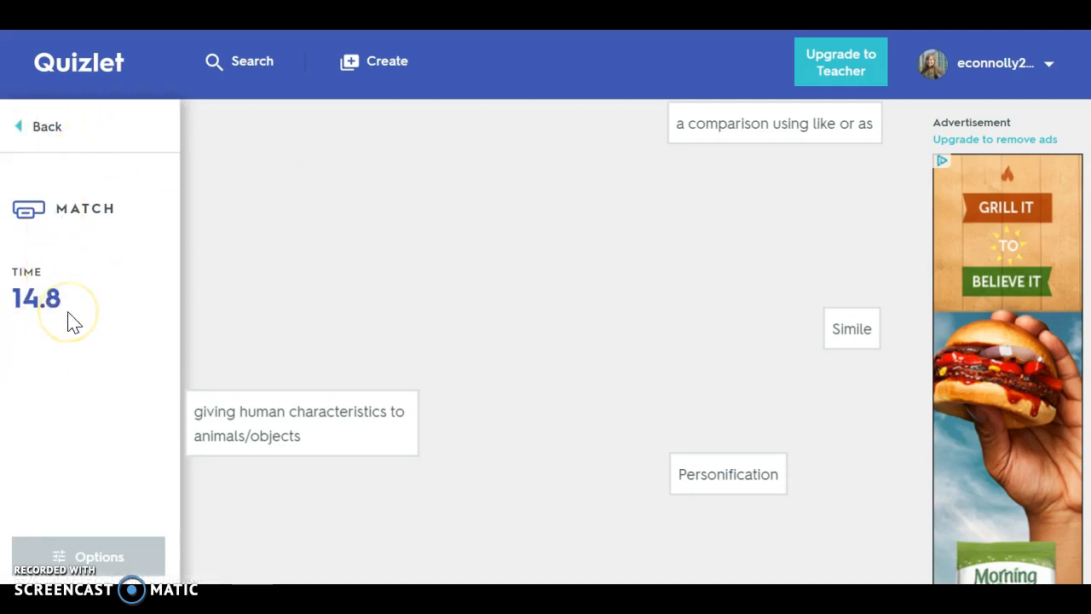
pyautogui.click(42, 132)
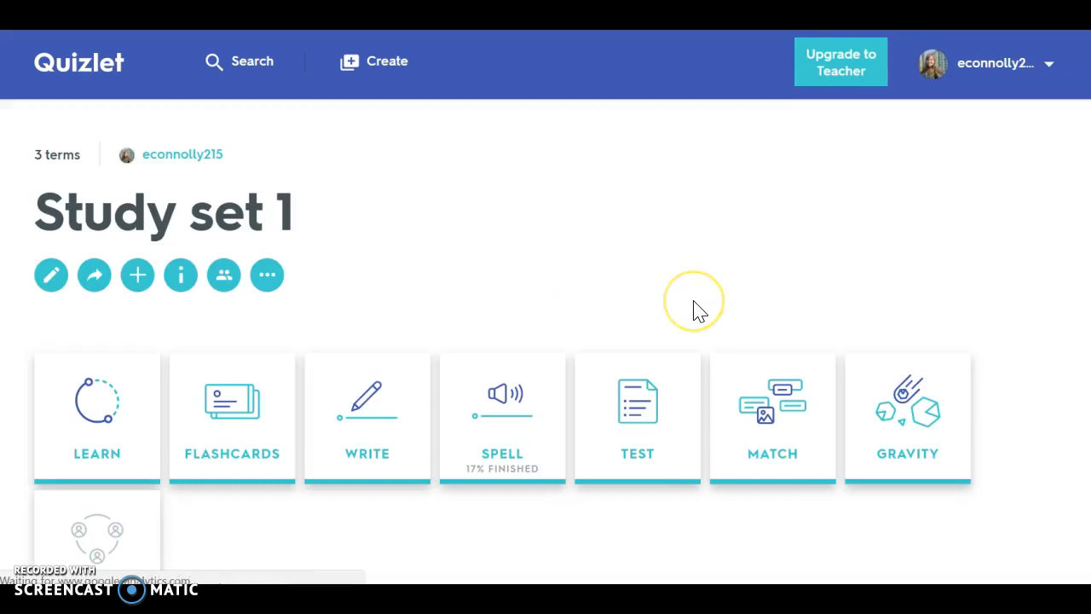
# - Open the Gravity game and navigate back to the set page
pyautogui.scroll(-2, 693, 309)
pyautogui.click(870, 224)
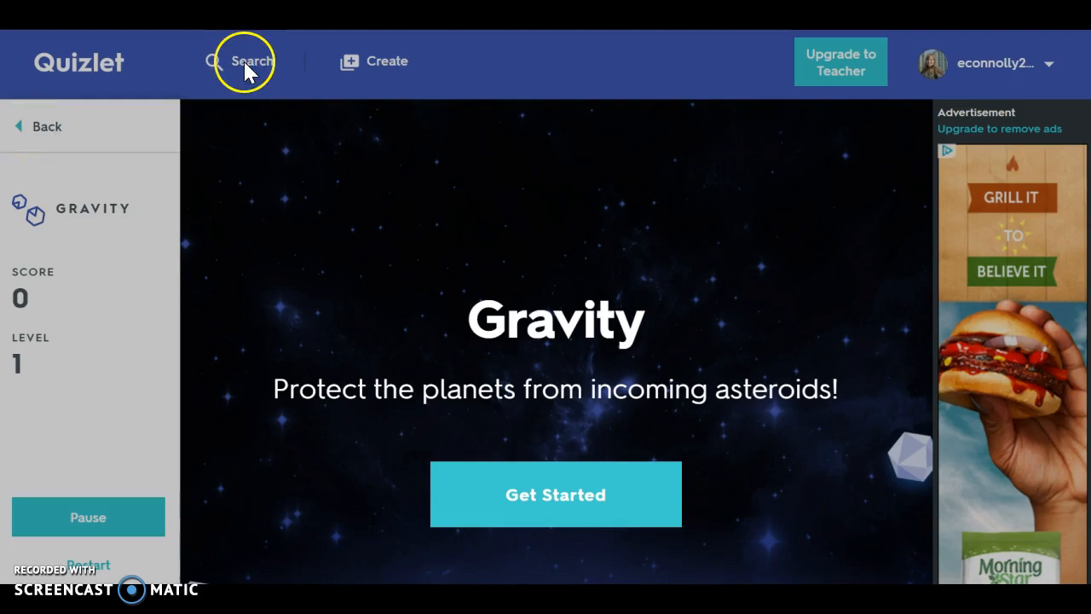
pyautogui.hotkey('alt', 'Left')
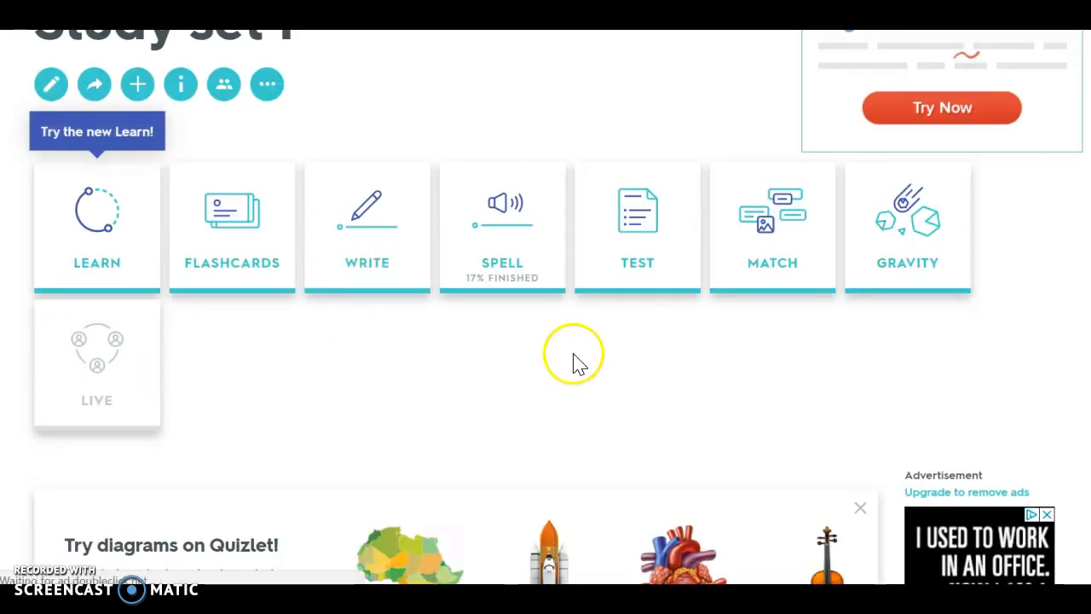
# - Scroll through the set page to review the term list and study stats
pyautogui.scroll(2, 572, 363)
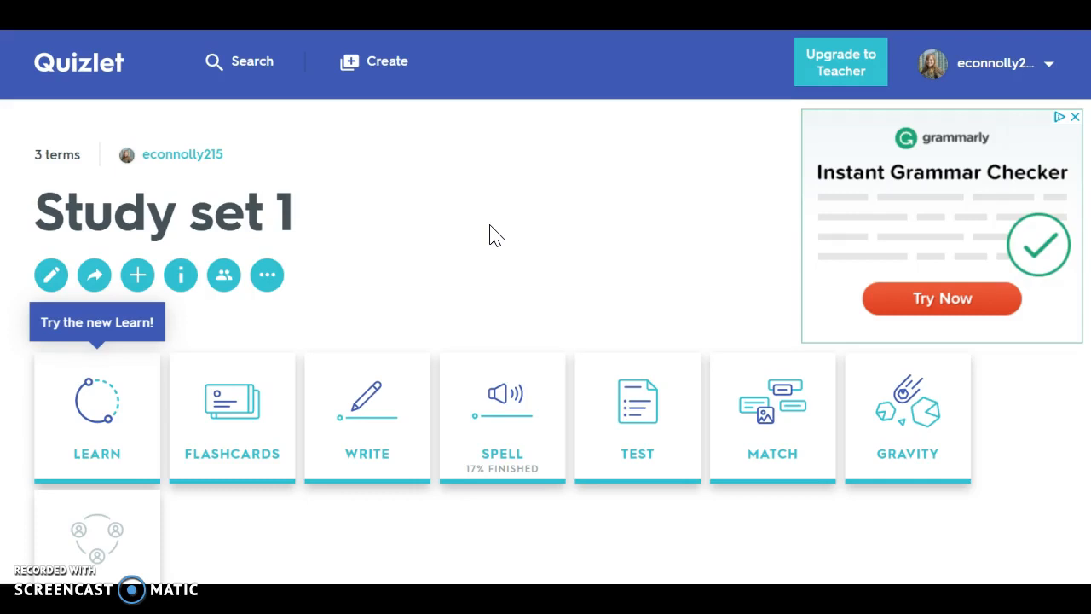
pyautogui.scroll(-2, 494, 237)
pyautogui.scroll(-4, 491, 237)
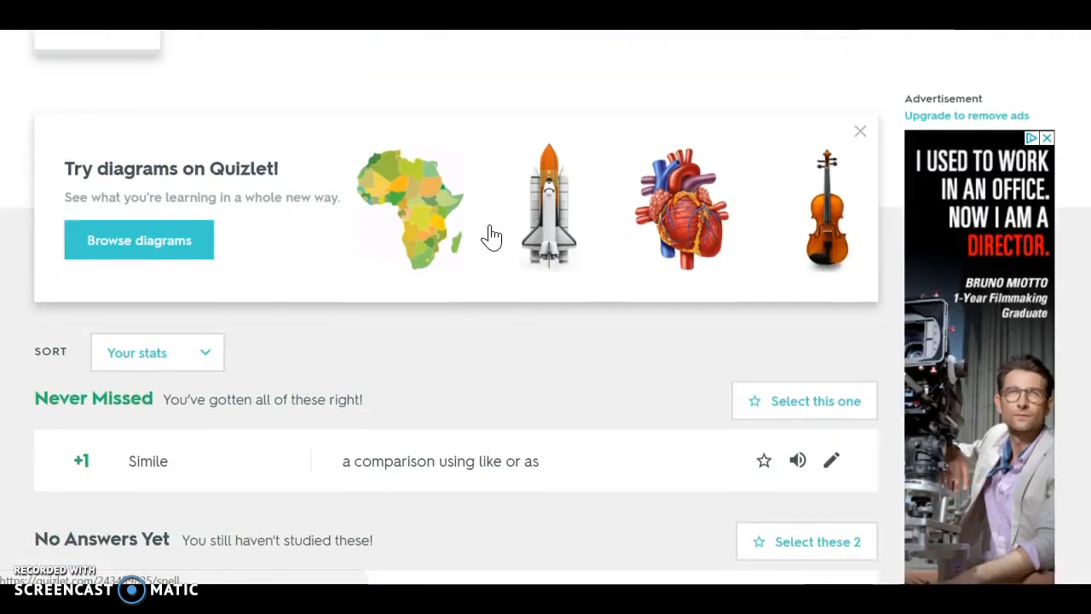
pyautogui.scroll(4, 494, 235)
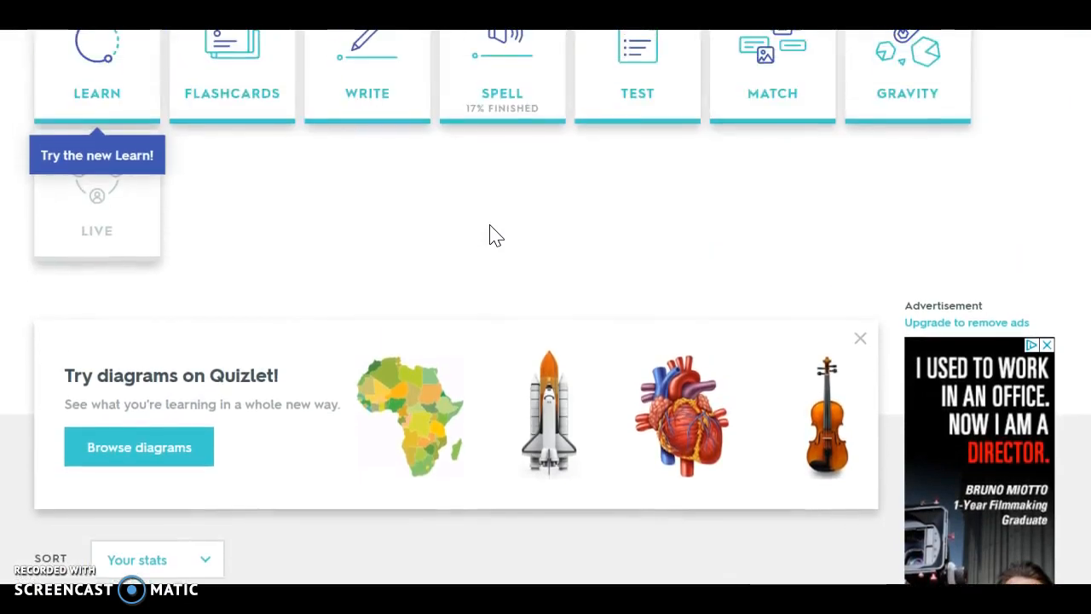
pyautogui.scroll(-5, 492, 237)
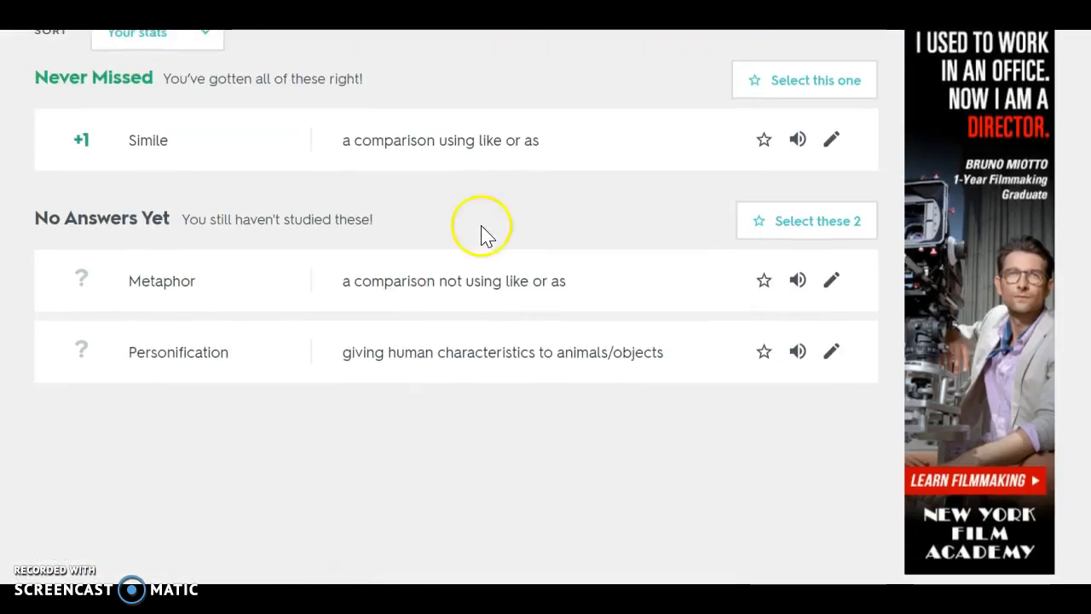
pyautogui.scroll(8, 383, 345)
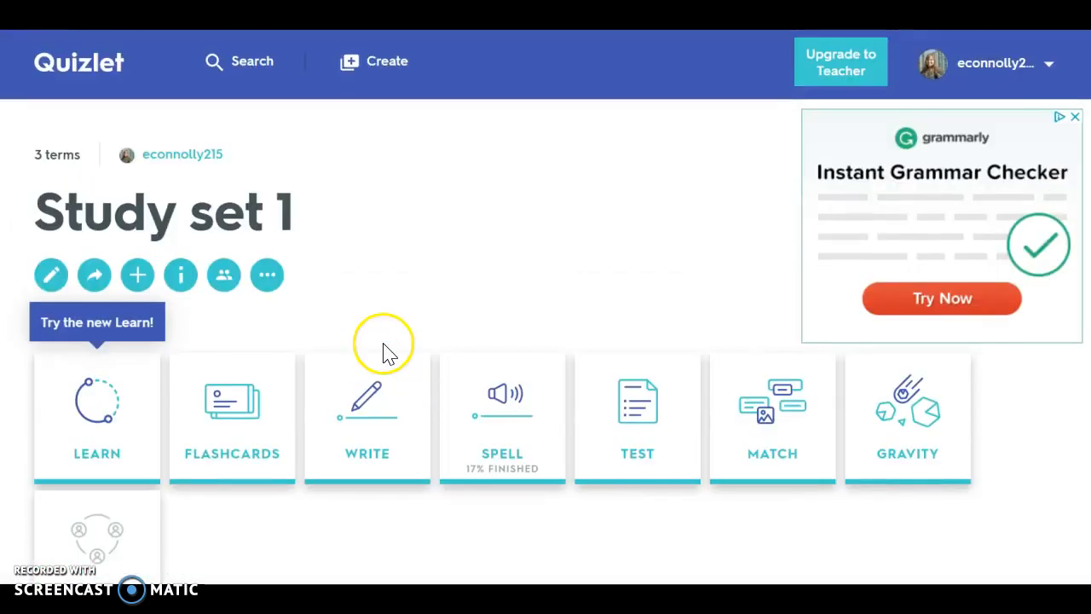